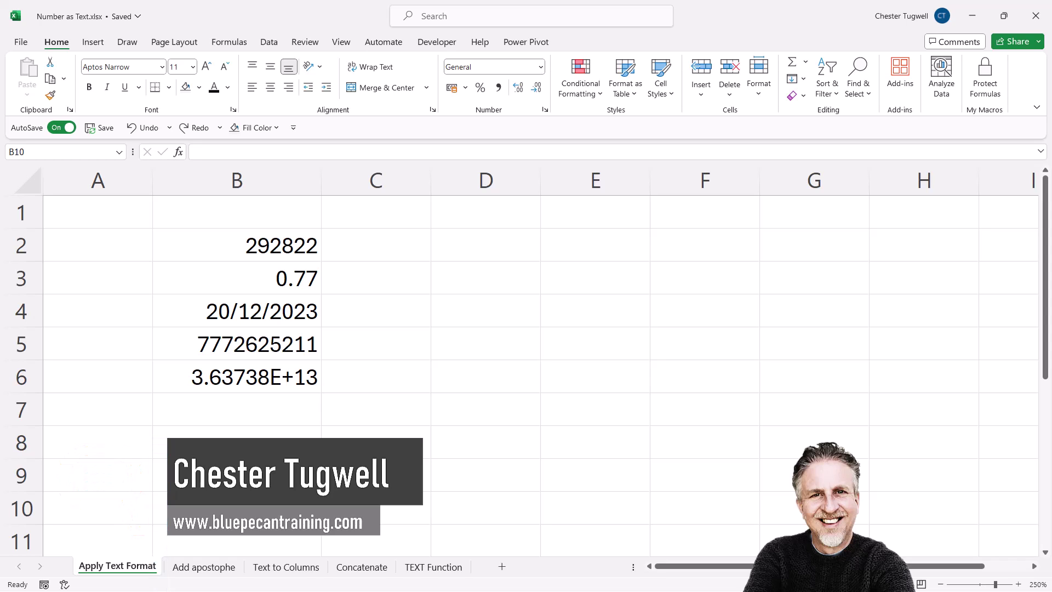
- Apply the Text number format to B2:B6 on the Apply Text Format sheet
left_click(261, 244)
left_click_drag(267, 268, 270, 371)
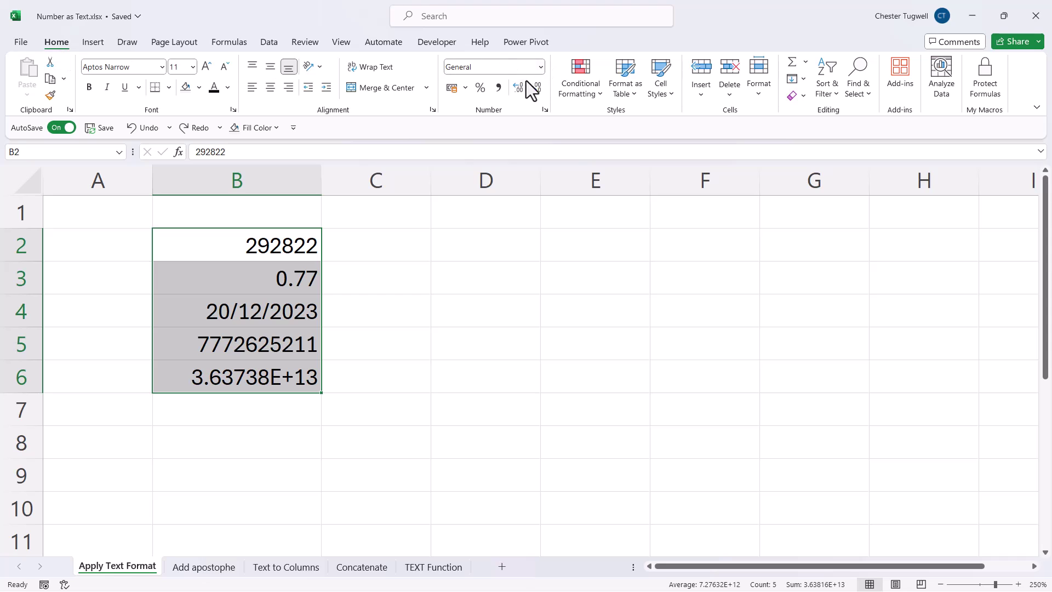
left_click(541, 67)
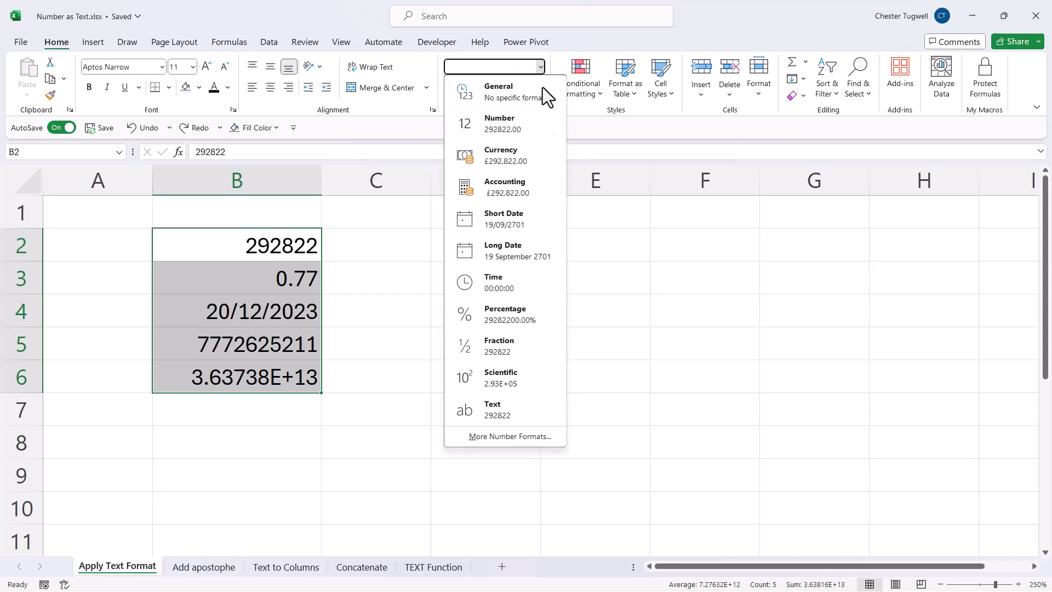
left_click(497, 418)
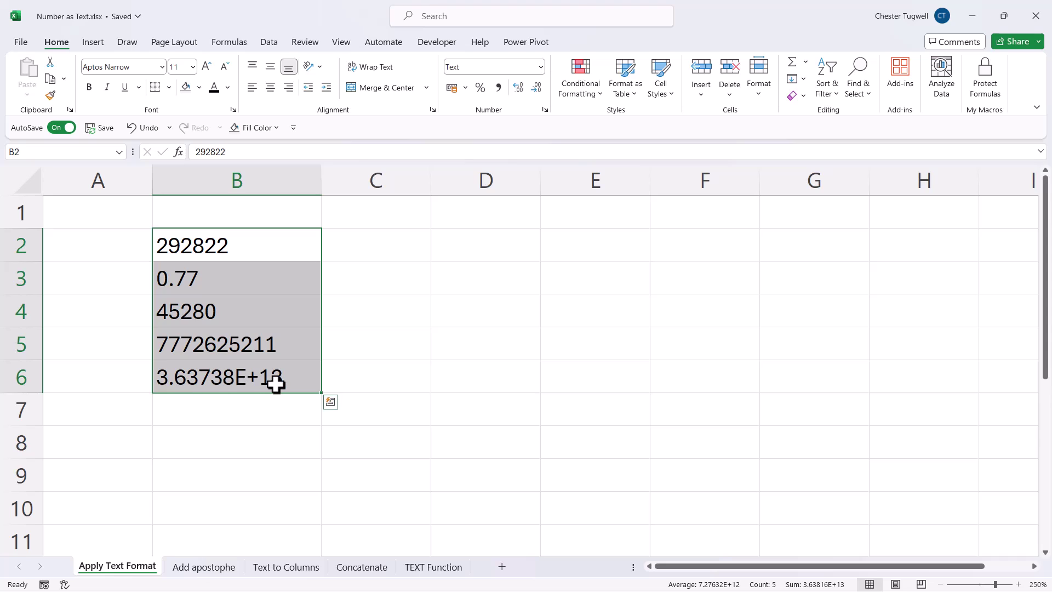
left_click(216, 570)
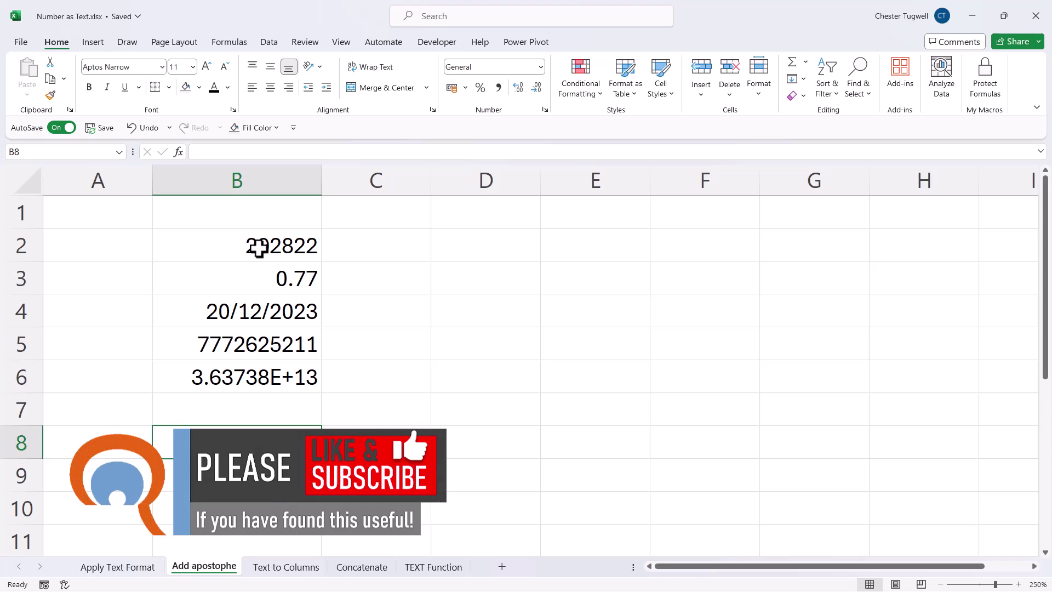
double_click(209, 346)
key("Escape")
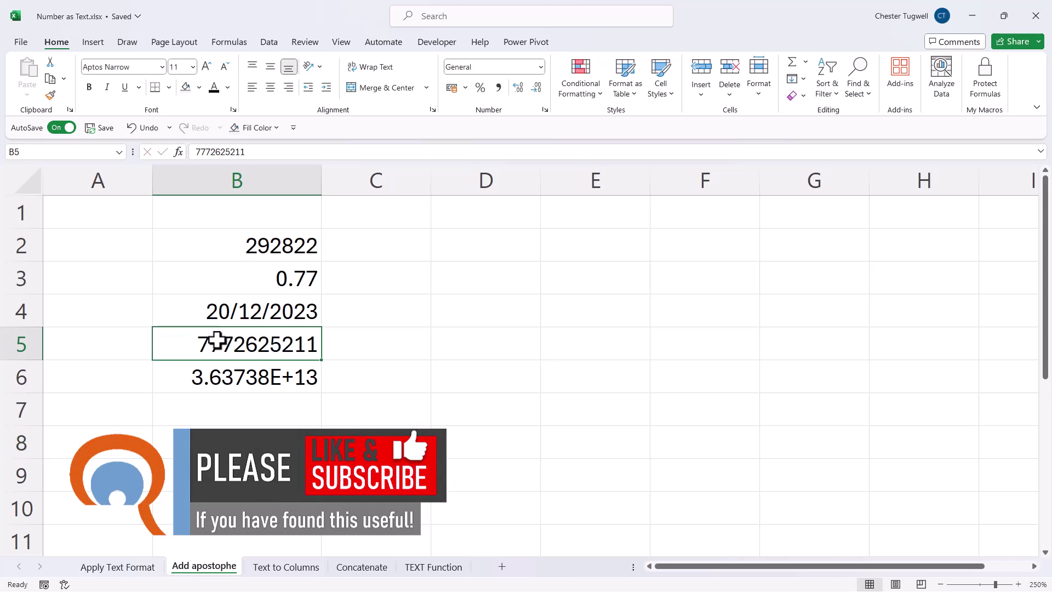
double_click(206, 345)
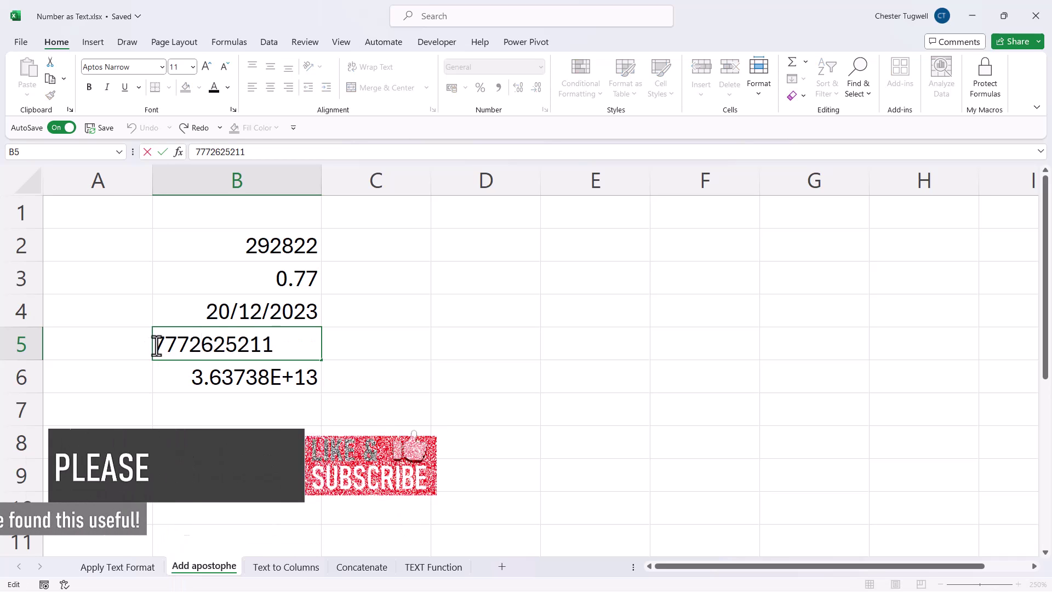
left_click(157, 344)
type("0")
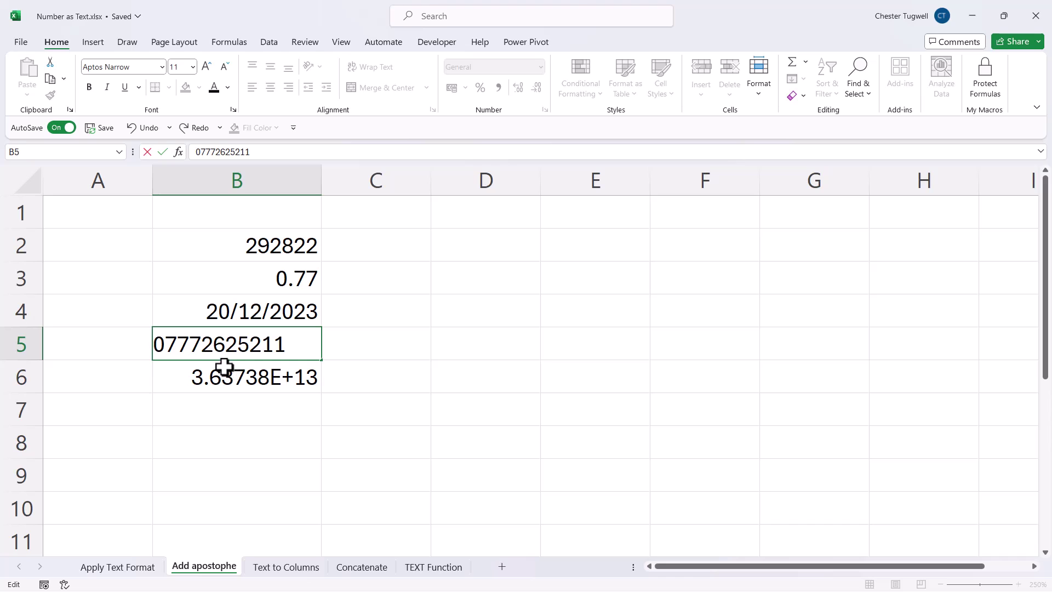
type("'")
key("Return")
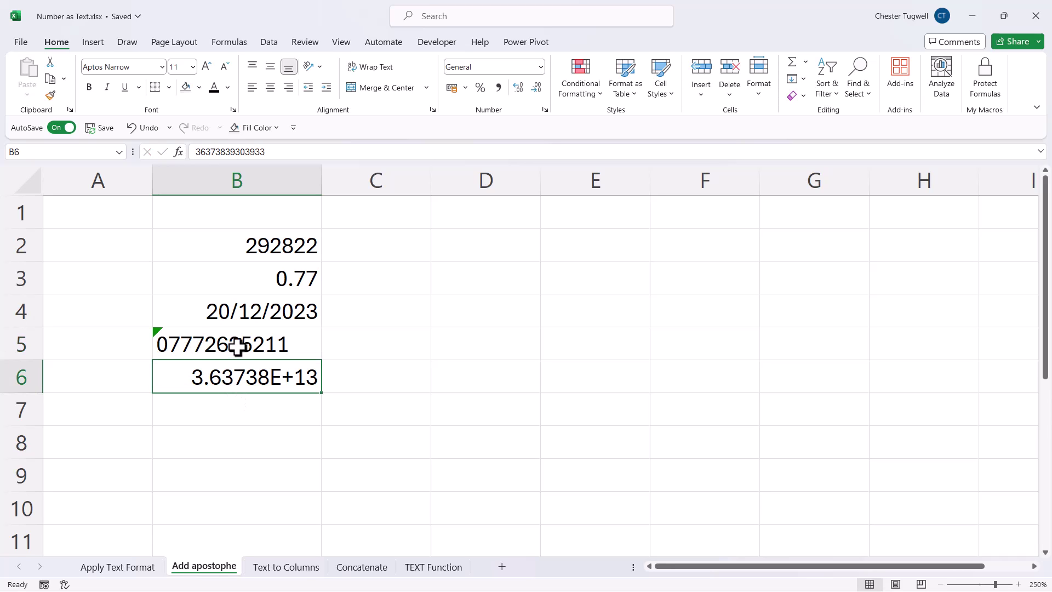
double_click(246, 378)
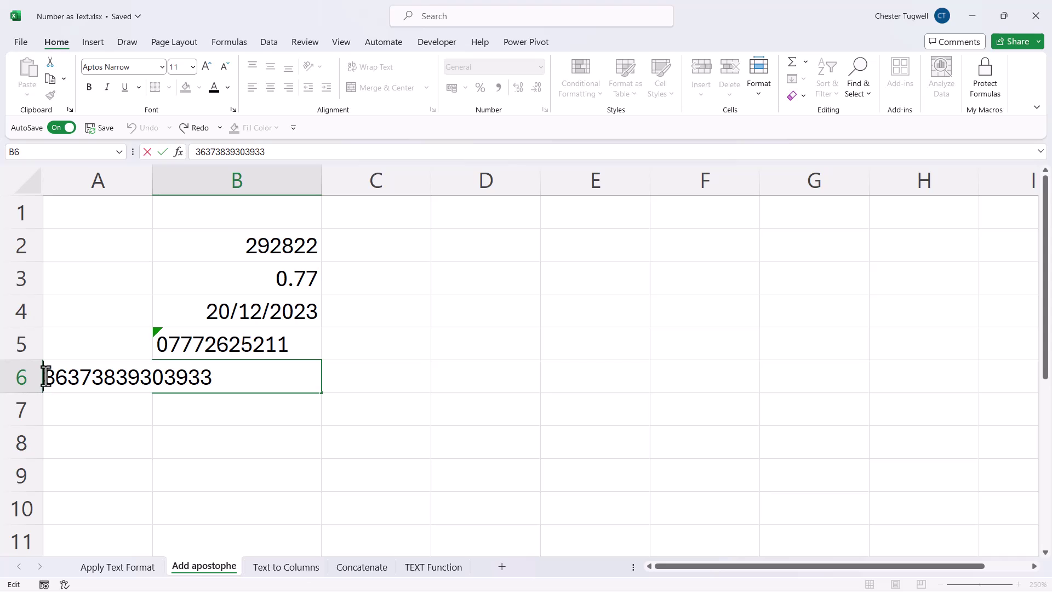
left_click(46, 377)
type("'")
key("Return")
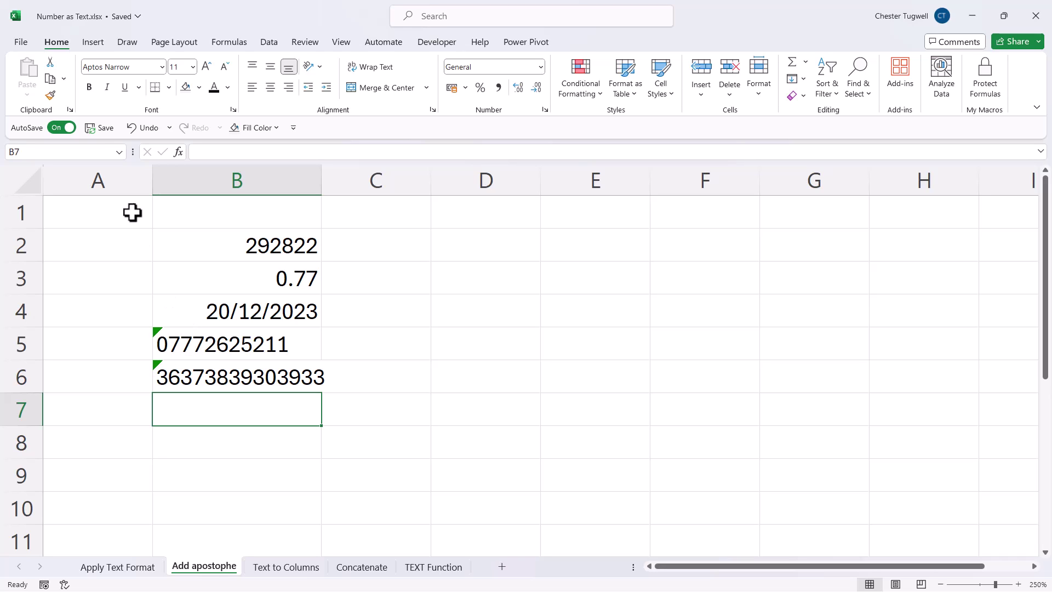
- In Excel Options > Data, uncheck 'Remove leading zeros' and 'Keep first 15 digits of long numbers'
left_click(24, 44)
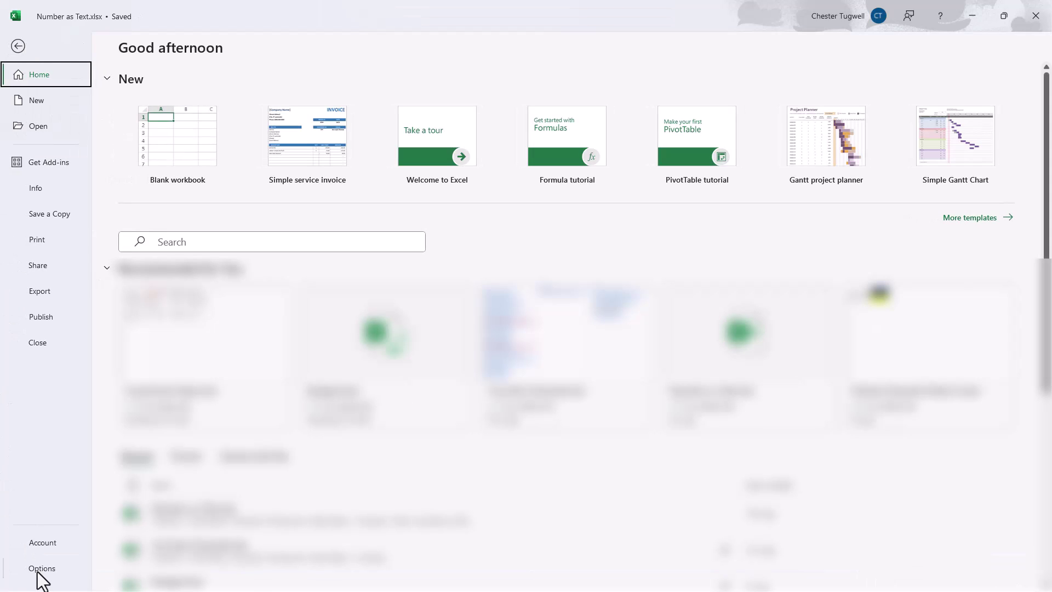
left_click(39, 570)
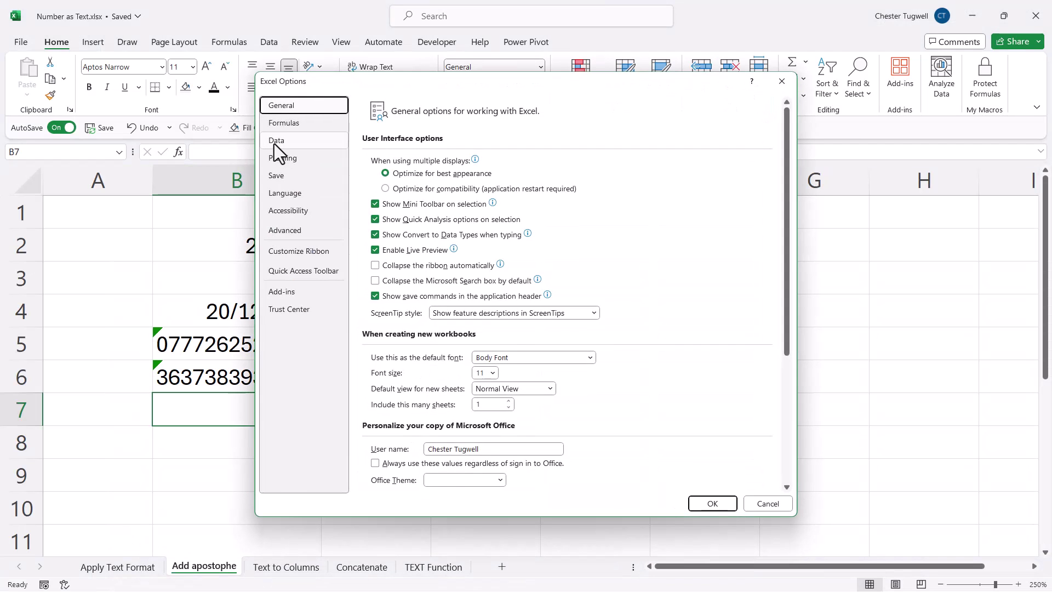
left_click(274, 143)
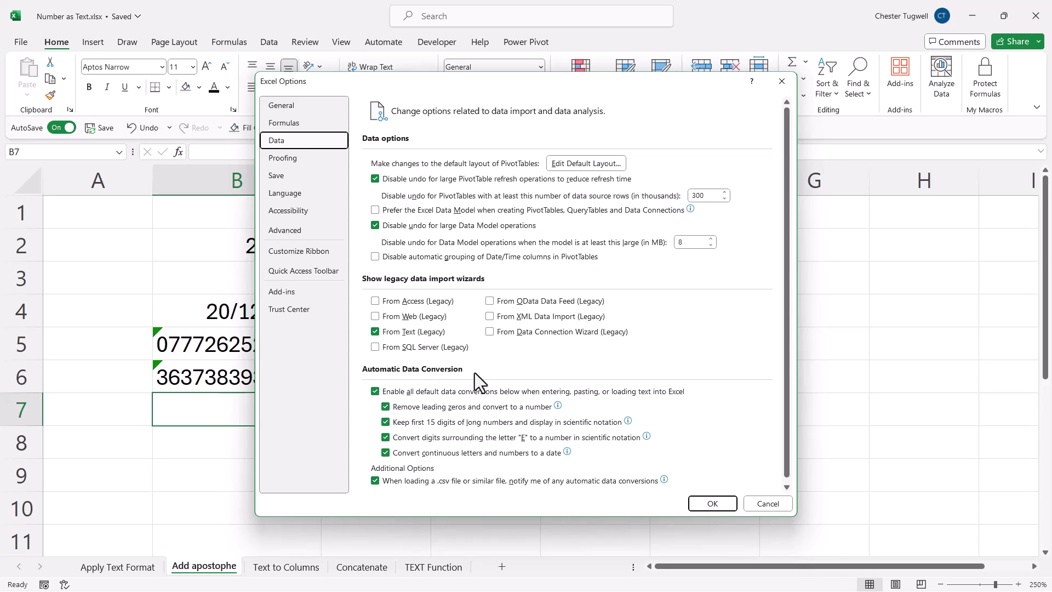
left_click(386, 408)
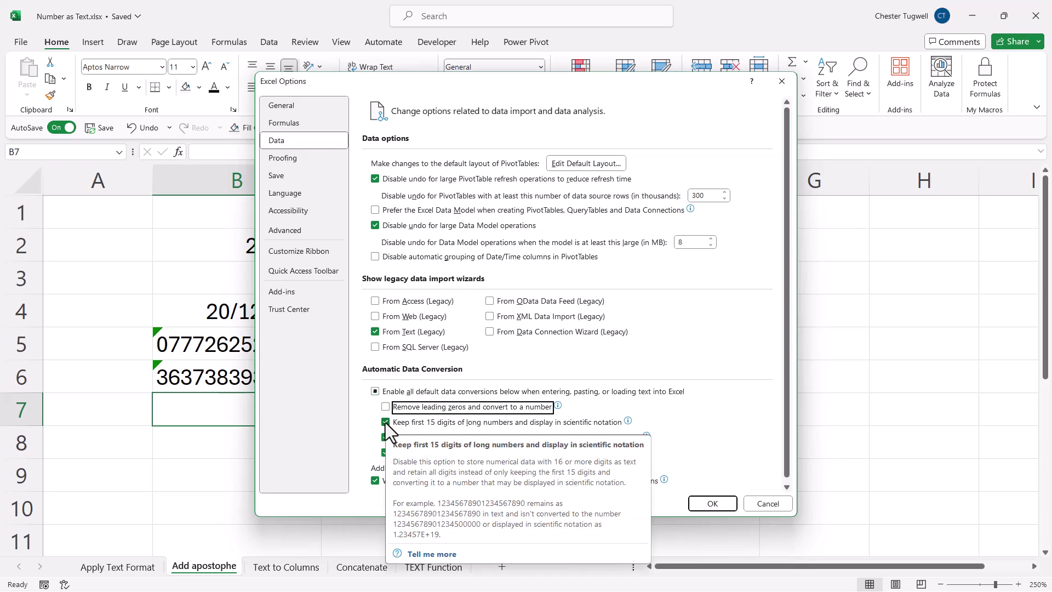
left_click(385, 422)
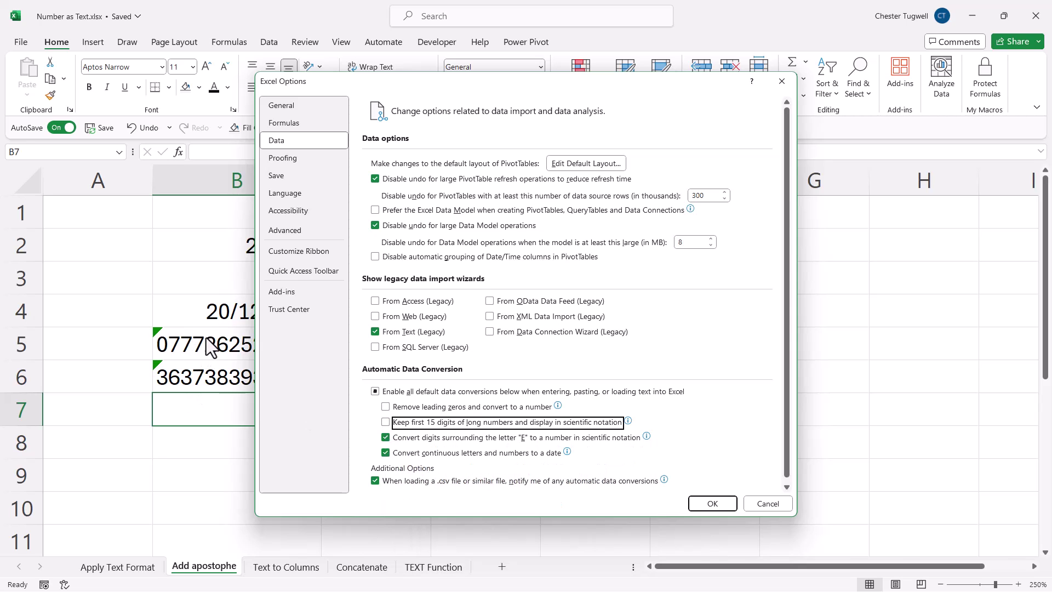
left_click(767, 503)
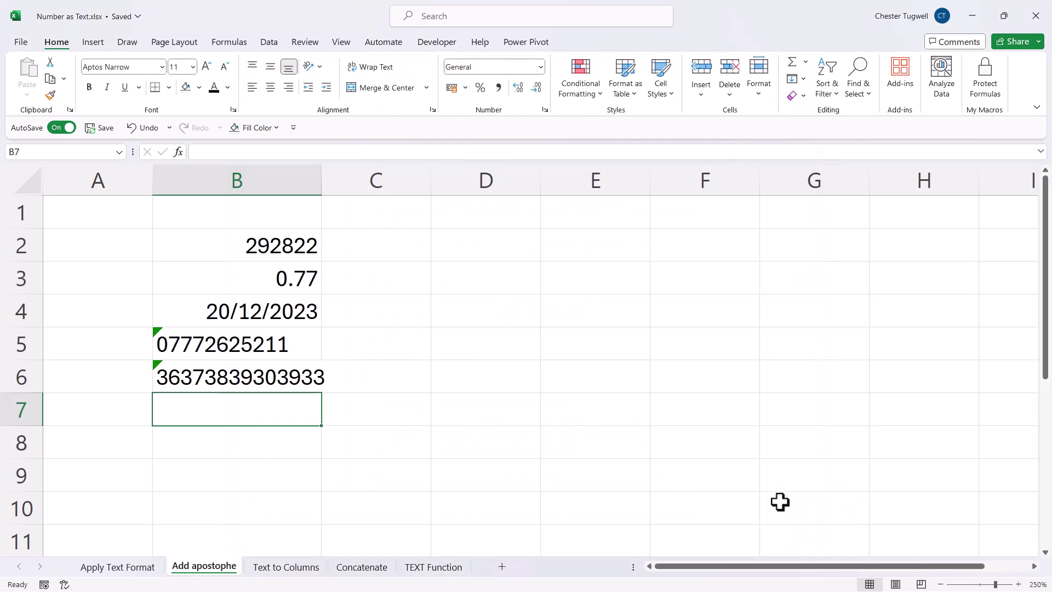
- Run Text to Columns on B2:B6 of the Text to Columns sheet
left_click(314, 568)
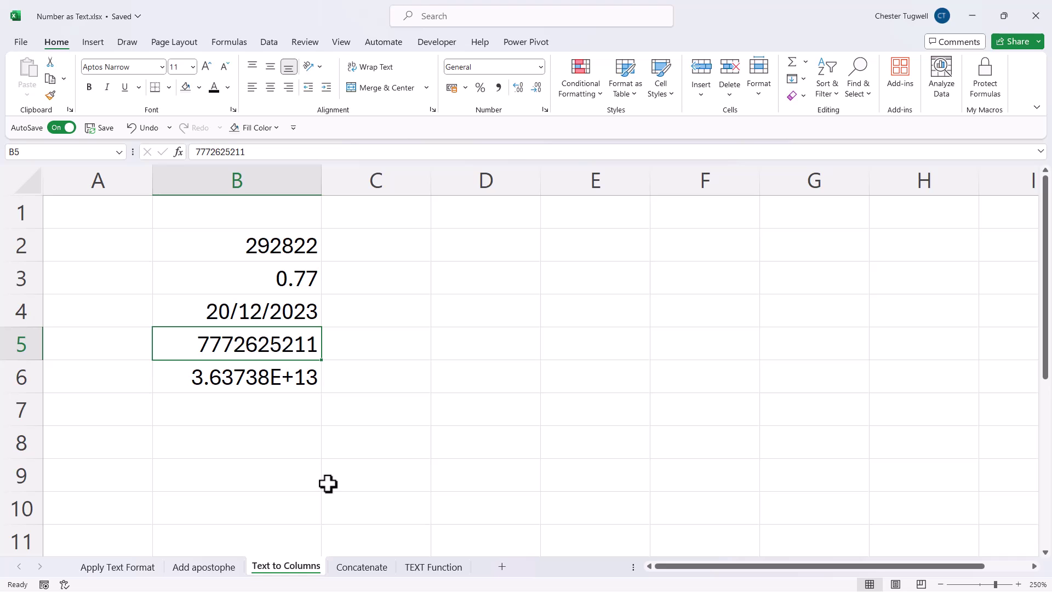
left_click_drag(284, 244, 275, 373)
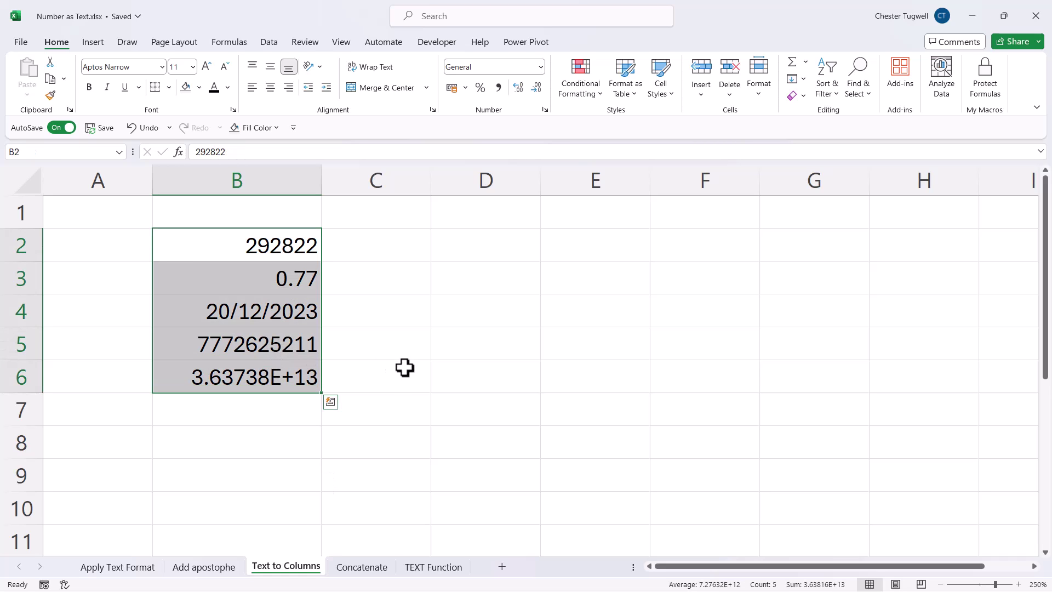
left_click(272, 40)
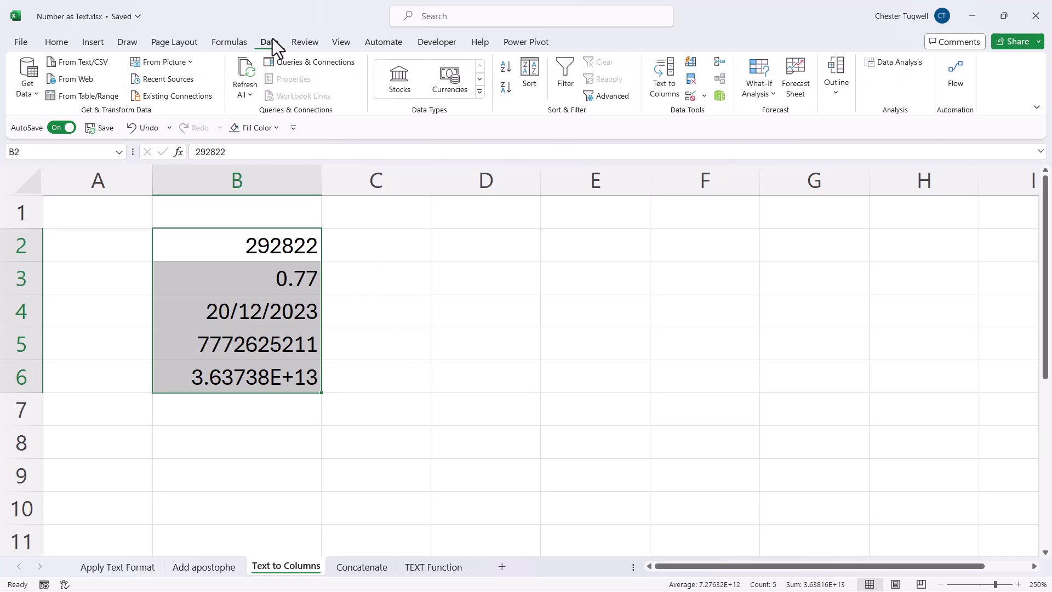
left_click(664, 86)
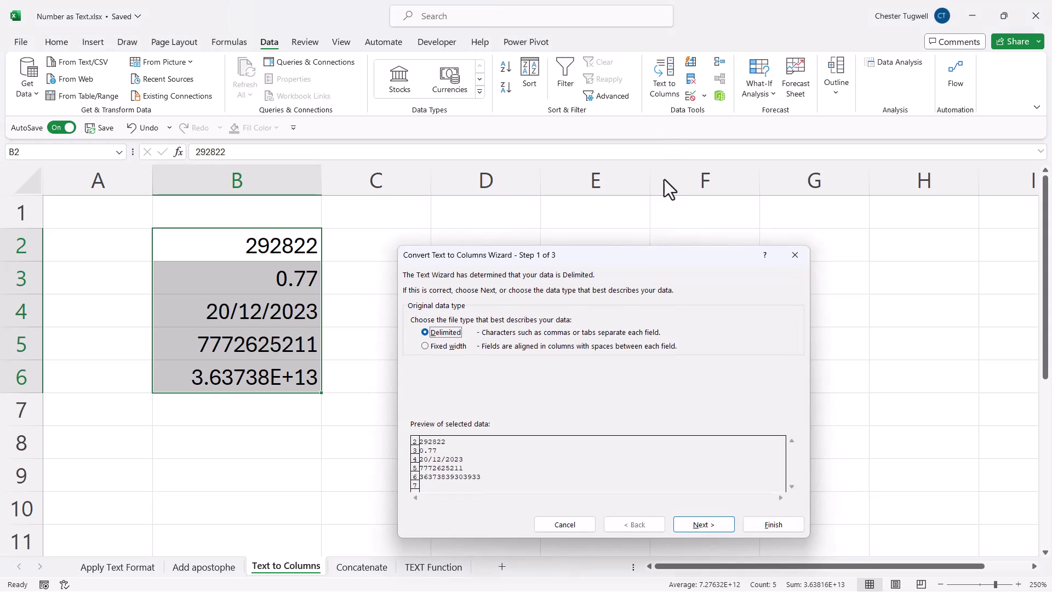
left_click(696, 521)
left_click(696, 521)
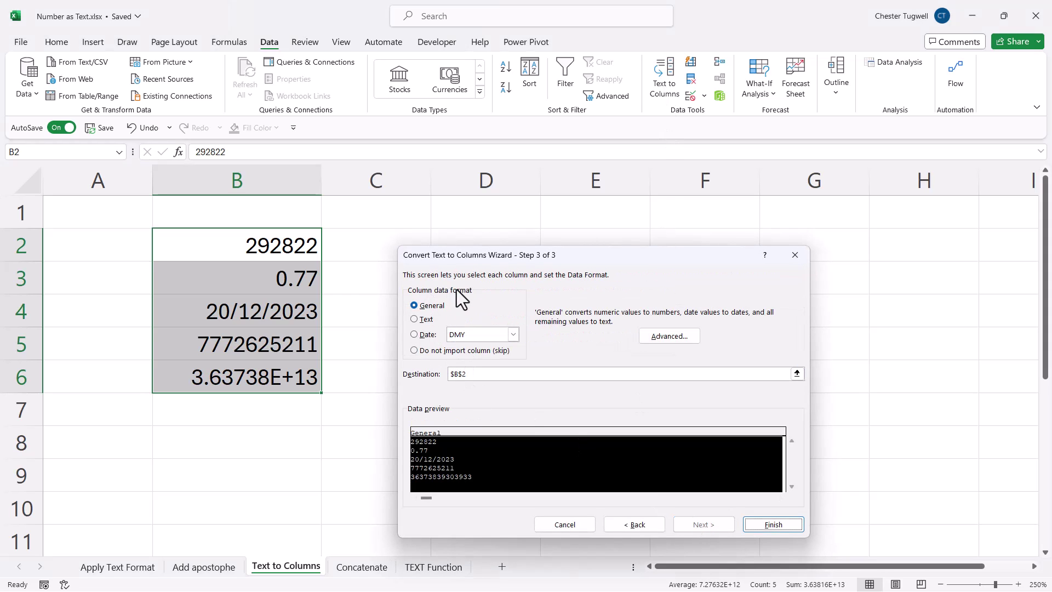
left_click(414, 319)
left_click_drag(468, 377, 443, 376)
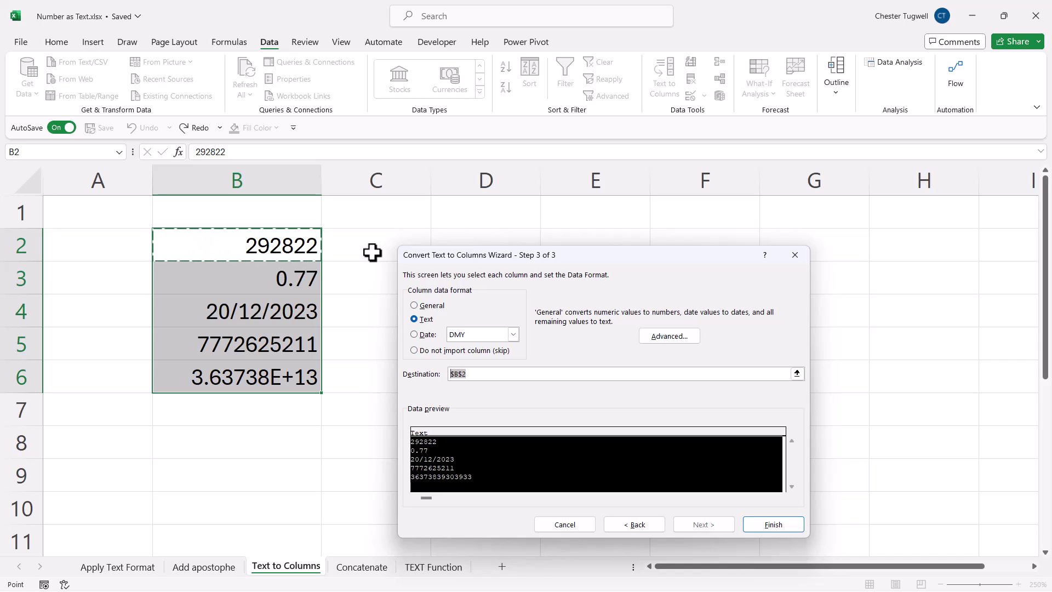
left_click(372, 252)
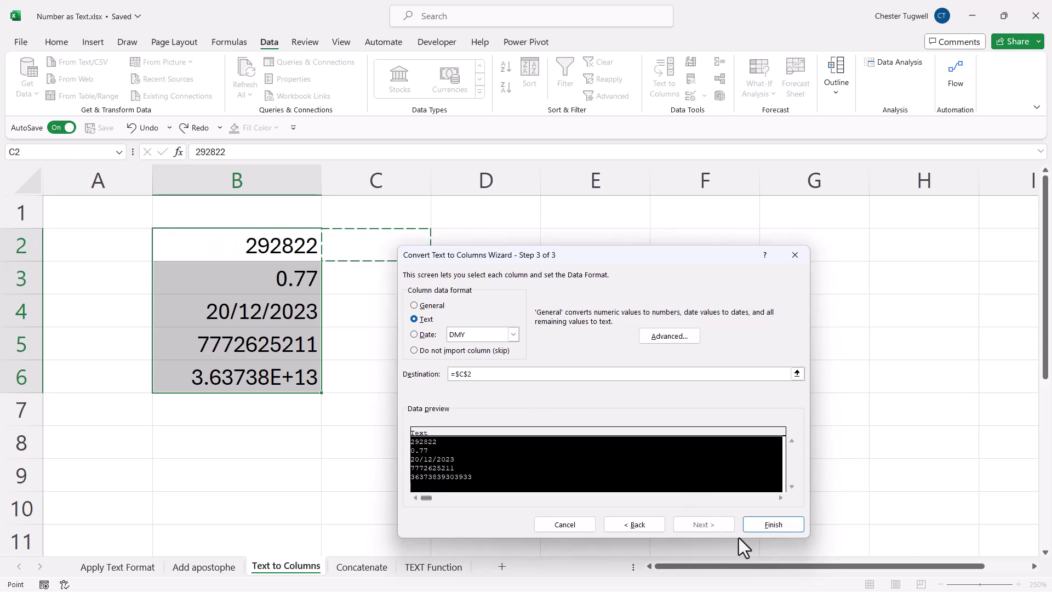
left_click(752, 526)
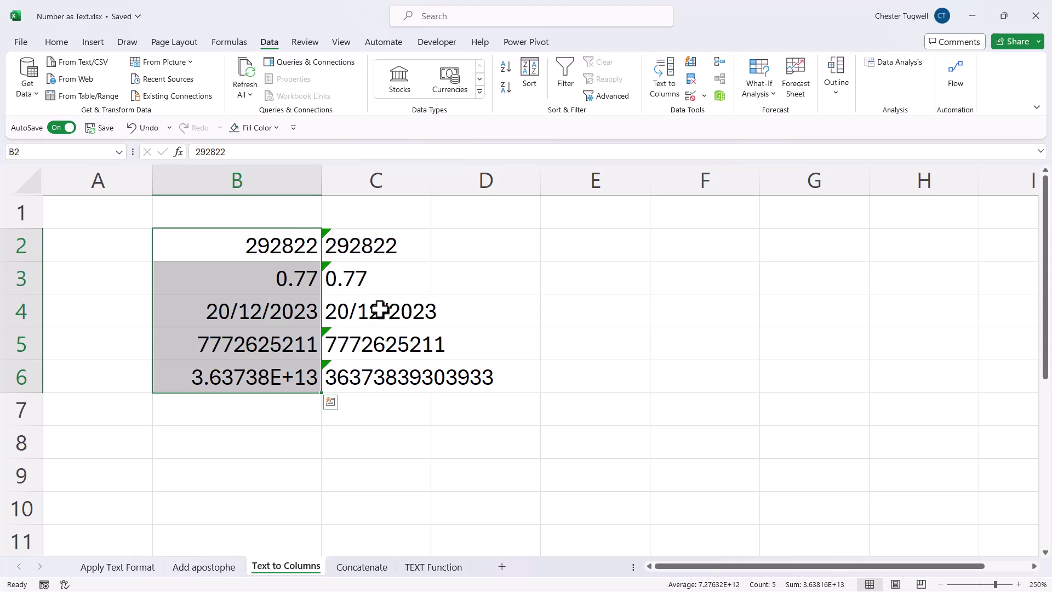
left_click(376, 376)
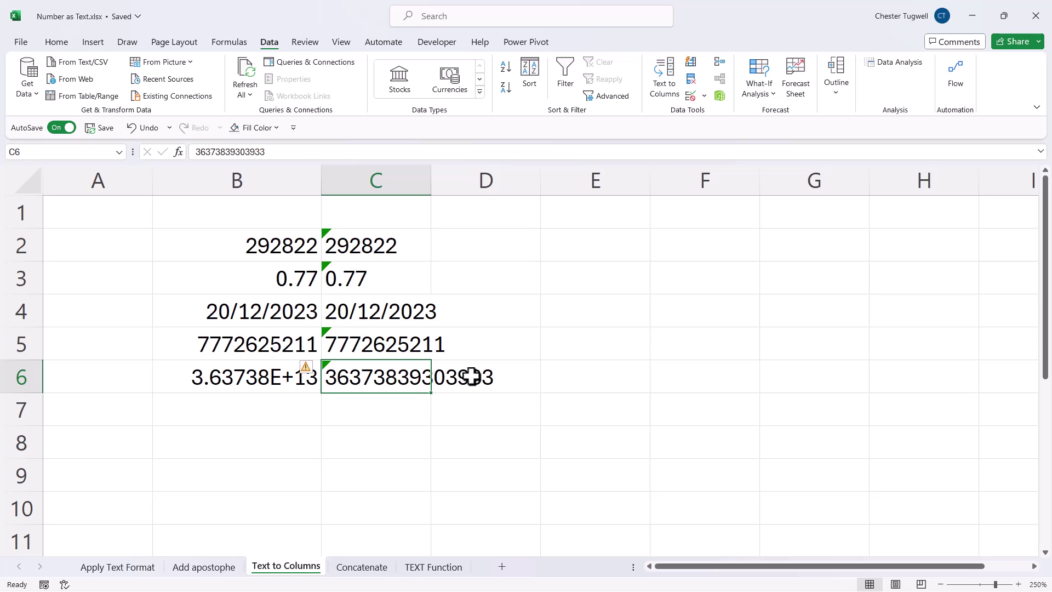
- On the Concatenate sheet, enter =B2&"" in C2 and fill it down to C6
left_click(362, 570)
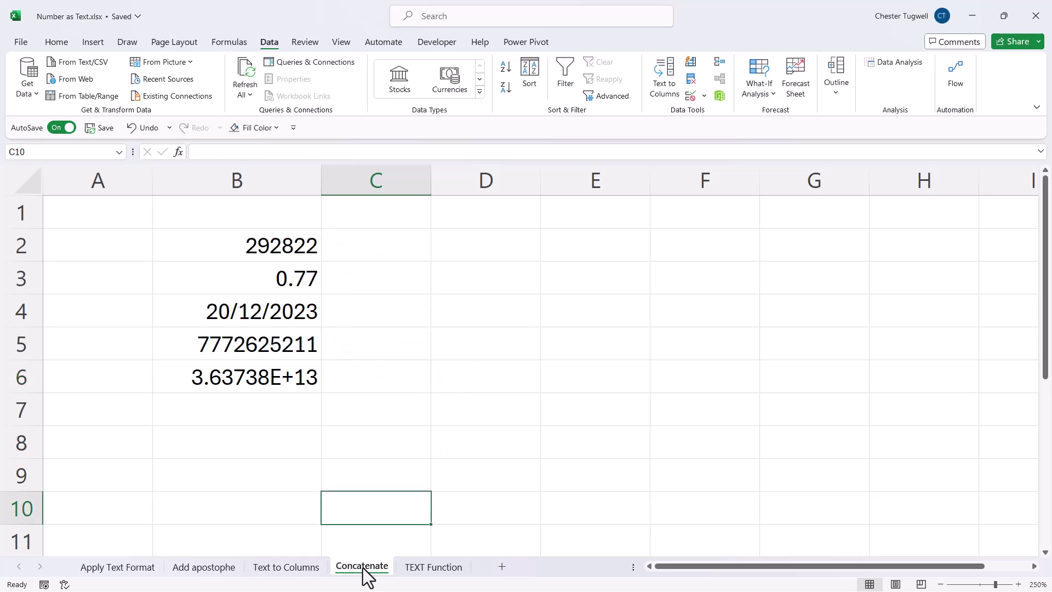
left_click(371, 253)
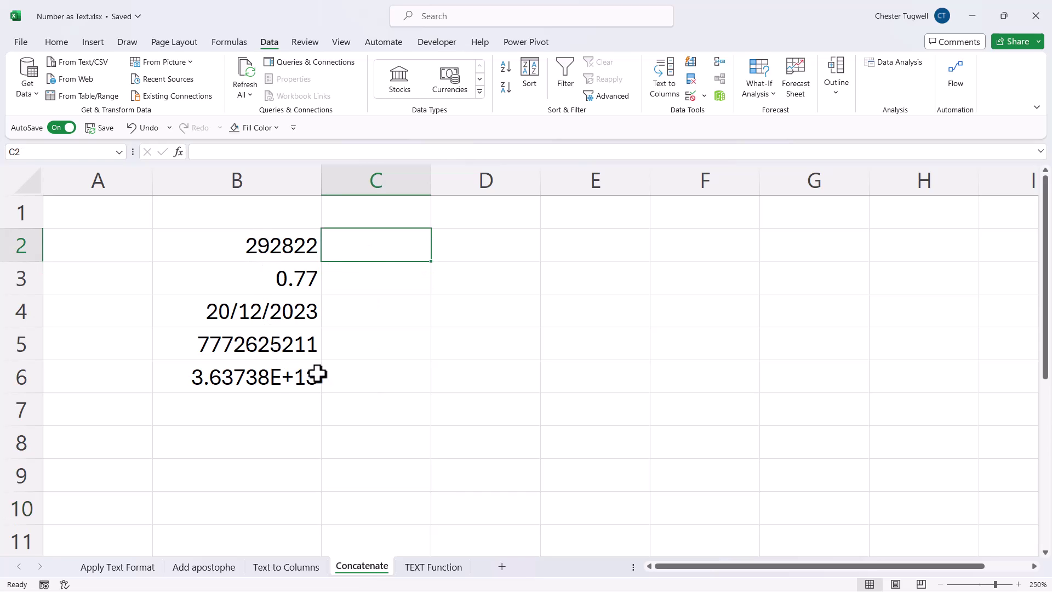
type("=")
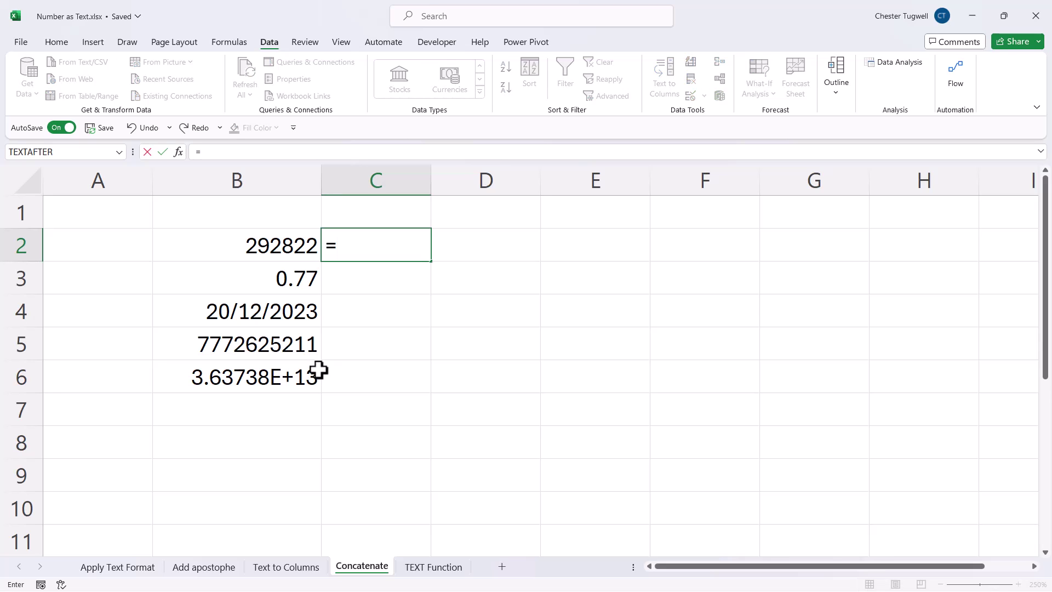
left_click(305, 245)
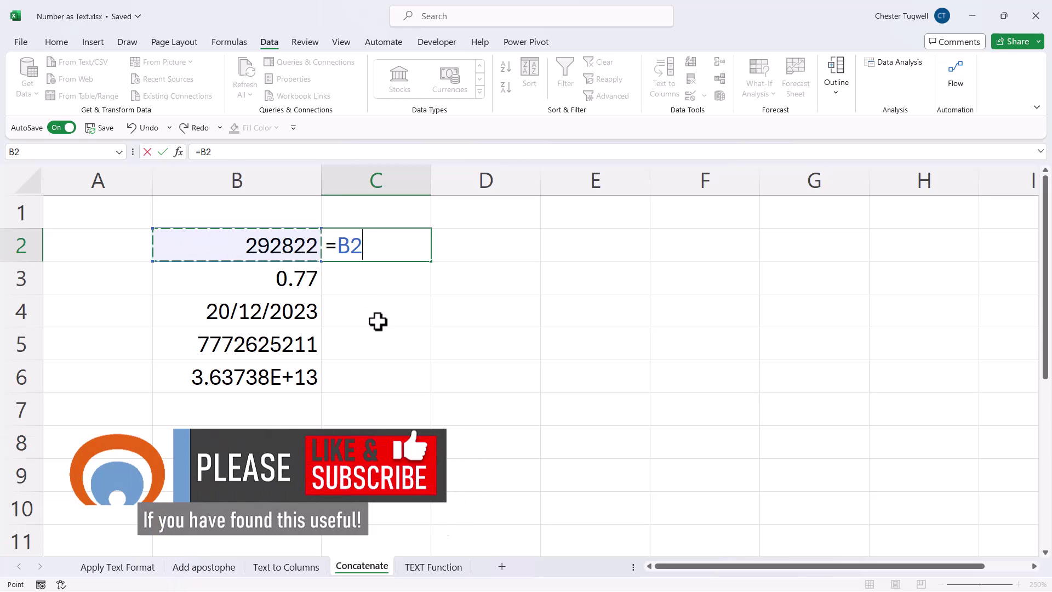
type("&")
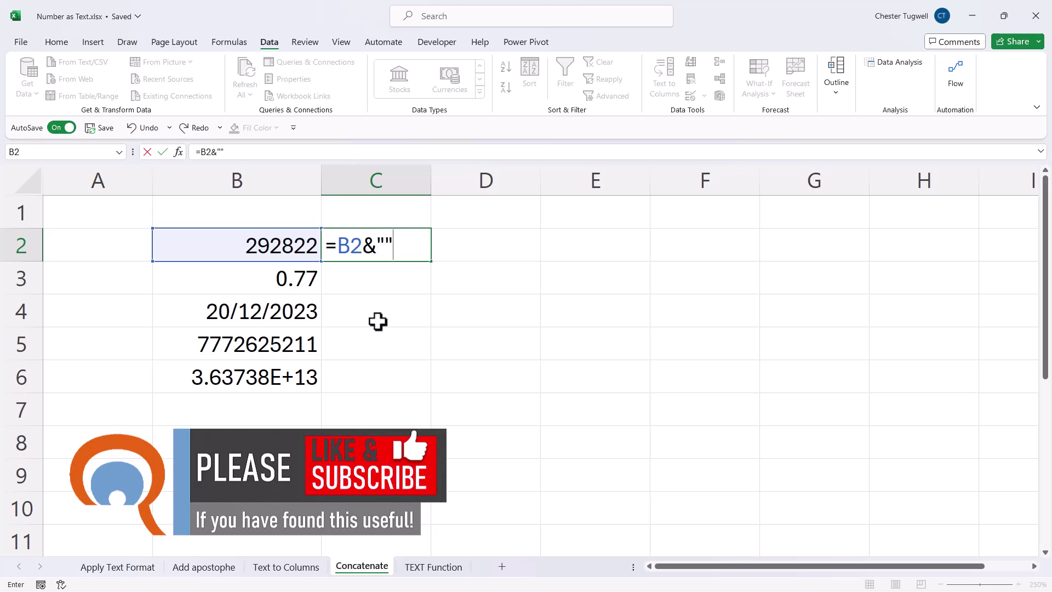
key("Return")
left_click(413, 248)
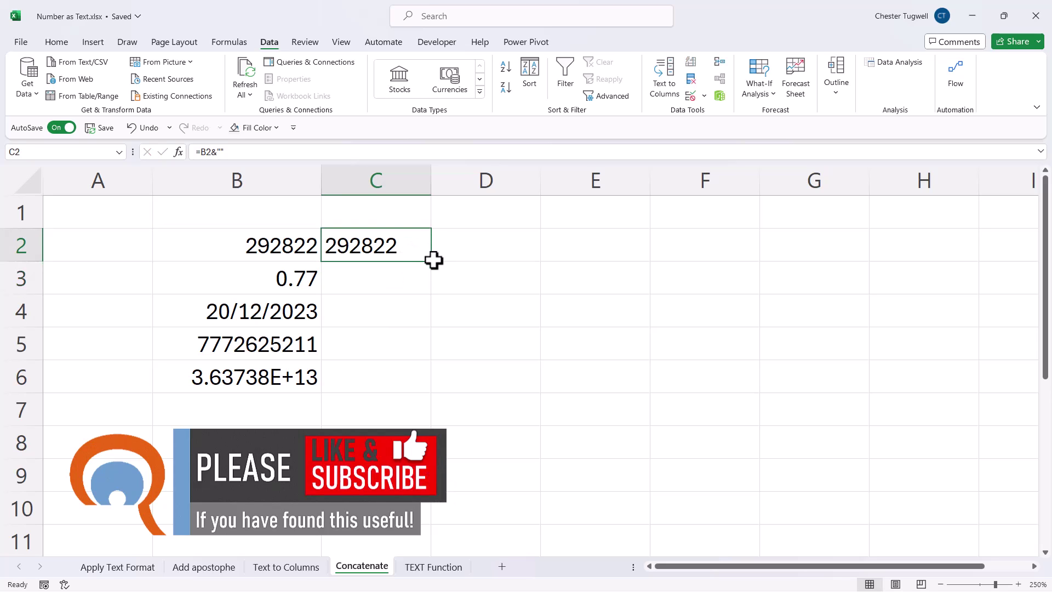
double_click(431, 261)
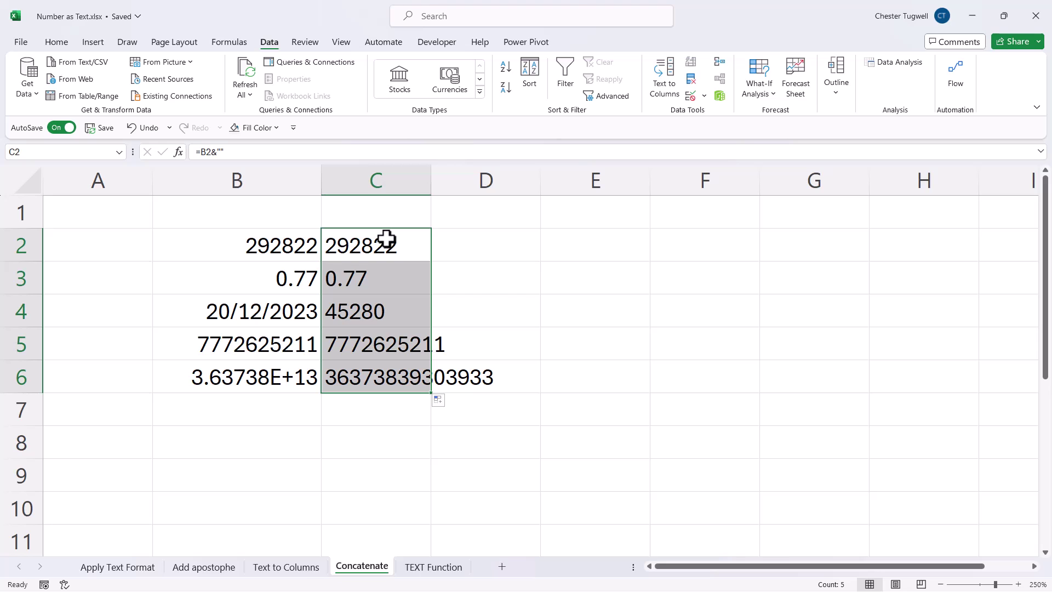
- Copy C2:C6 and paste it back as values, replacing the formulas
key("ctrl+c")
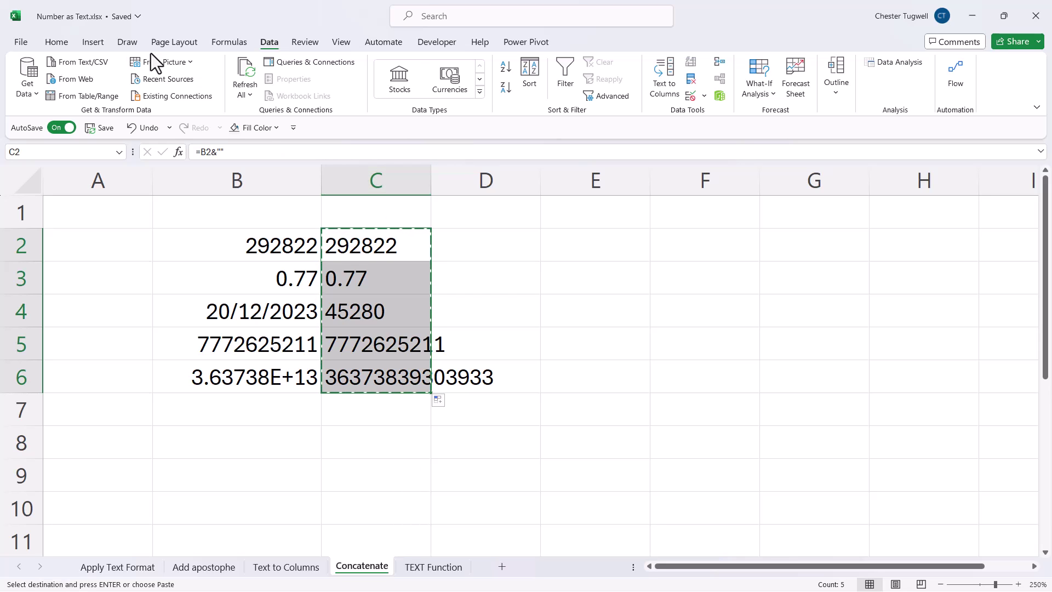
left_click(56, 43)
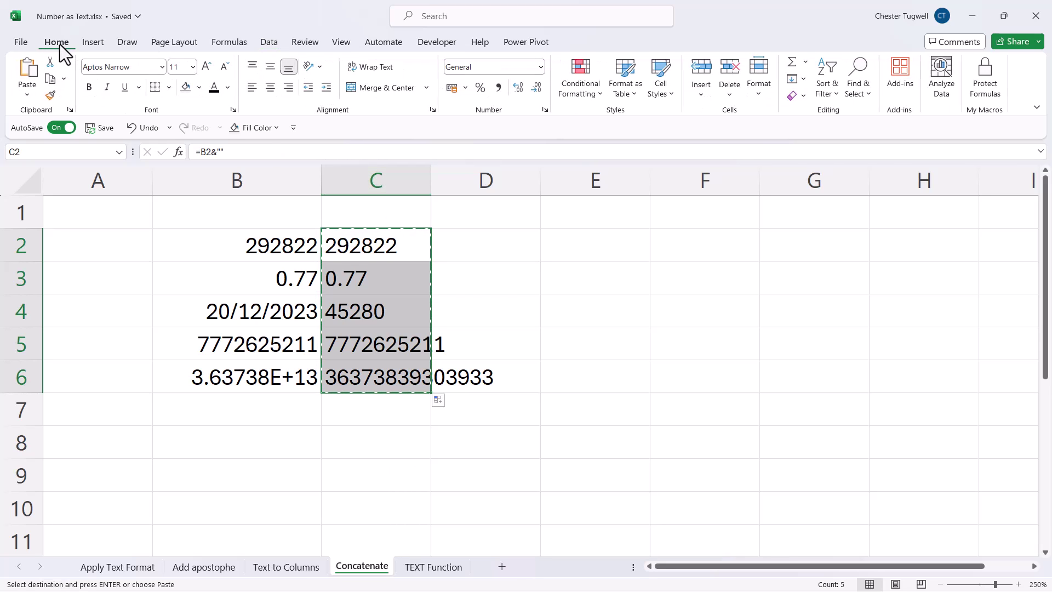
left_click(27, 94)
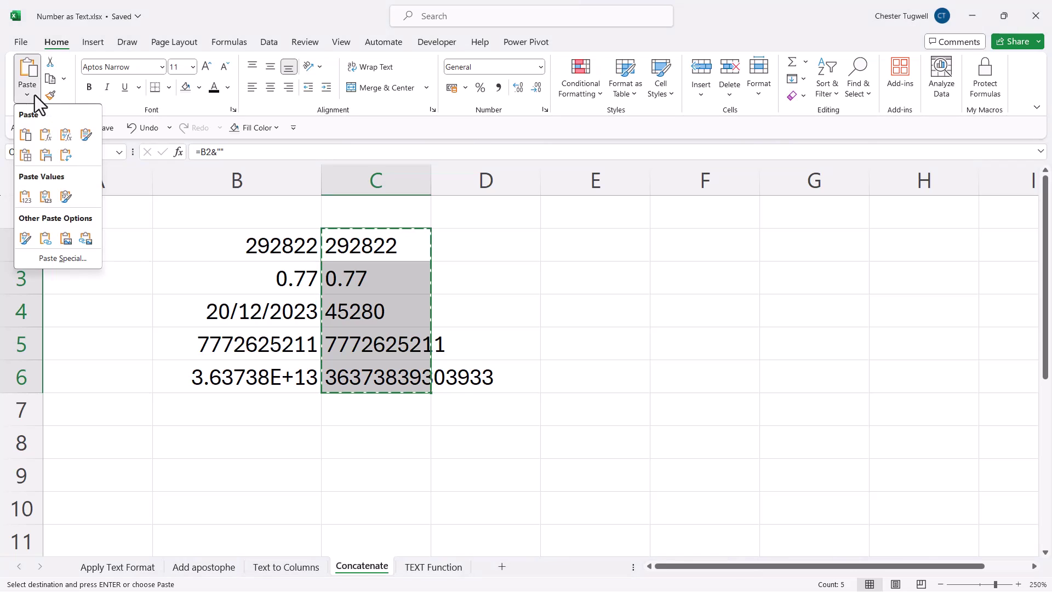
left_click(25, 197)
key("Escape")
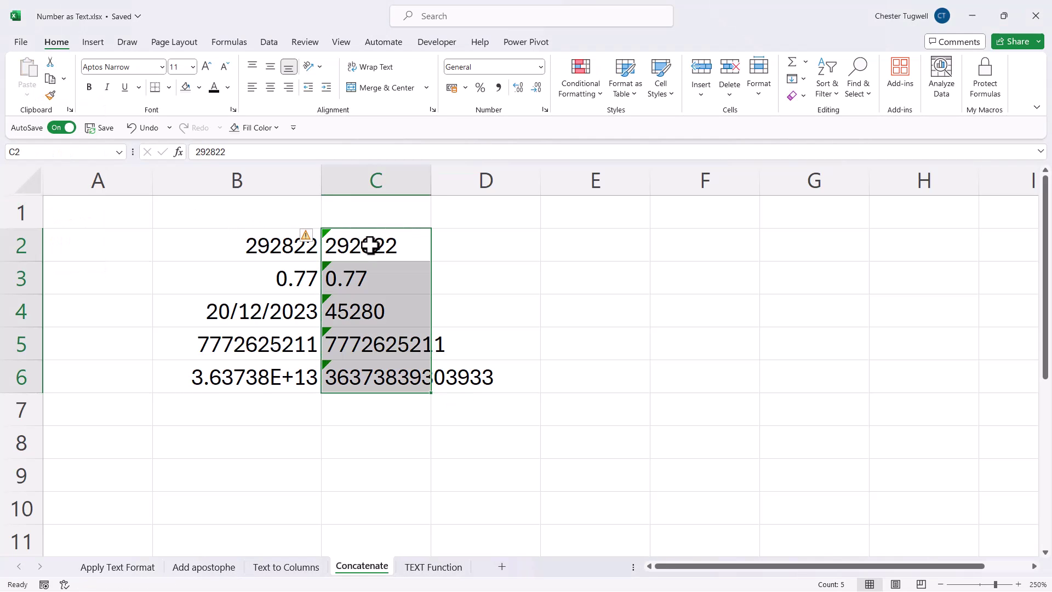
left_click(371, 242)
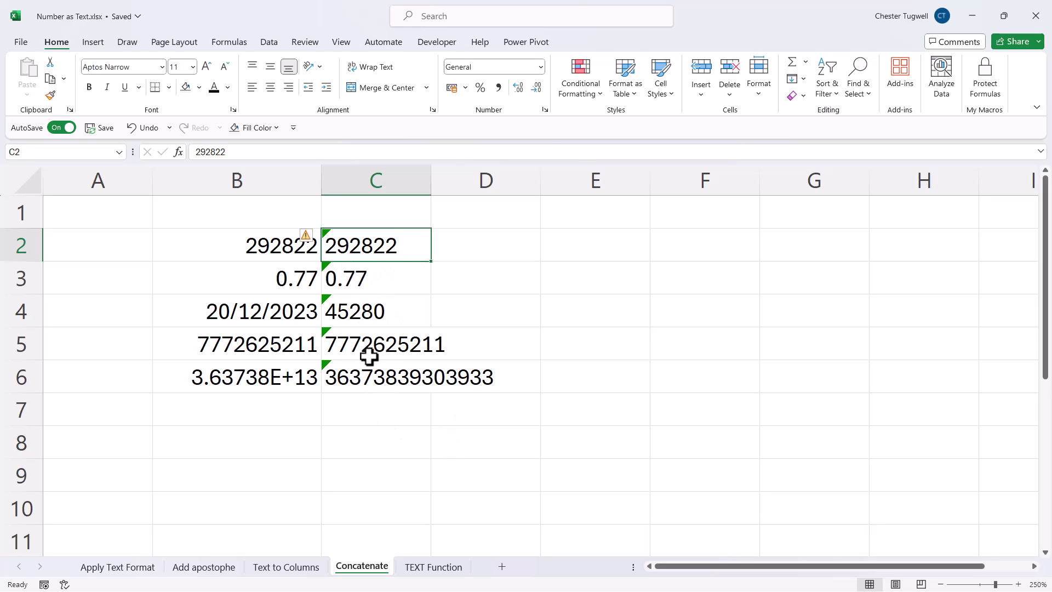
- Go to the TEXT Function sheet and inspect B2's currency custom format code in Format Cells
left_click(434, 568)
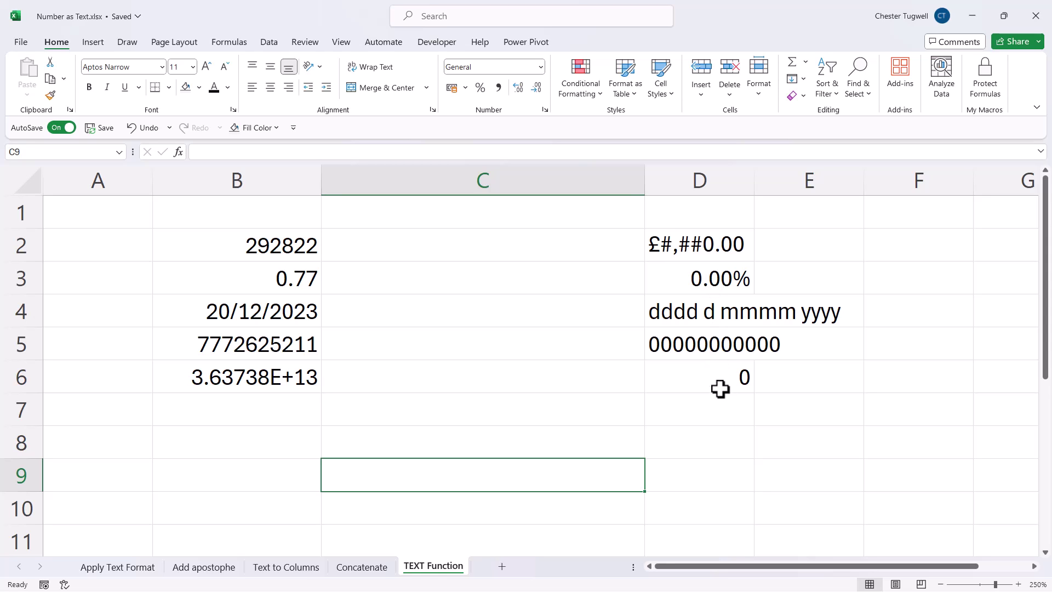
left_click(272, 242)
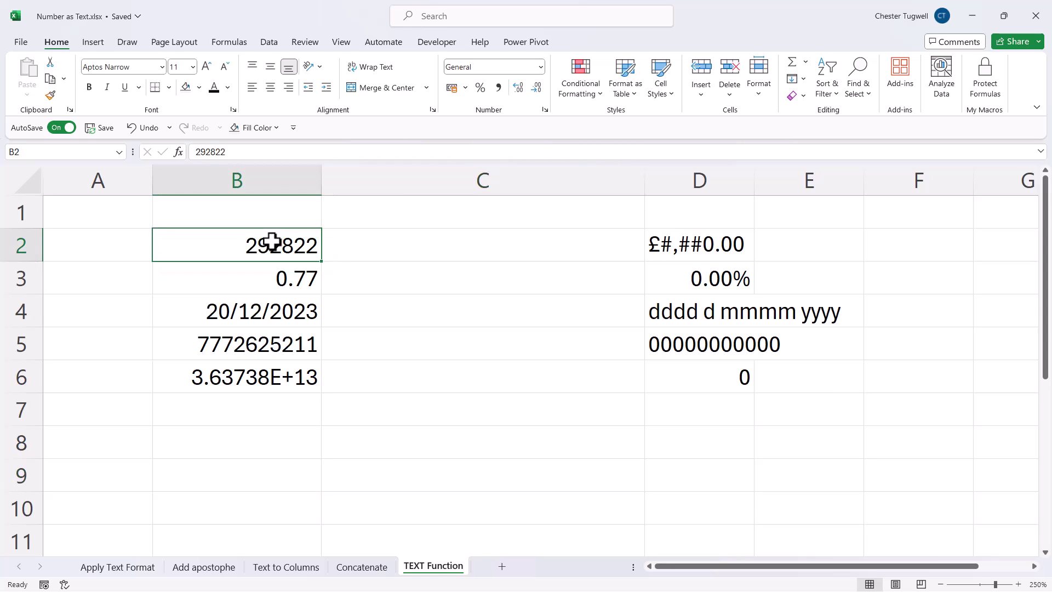
right_click(272, 241)
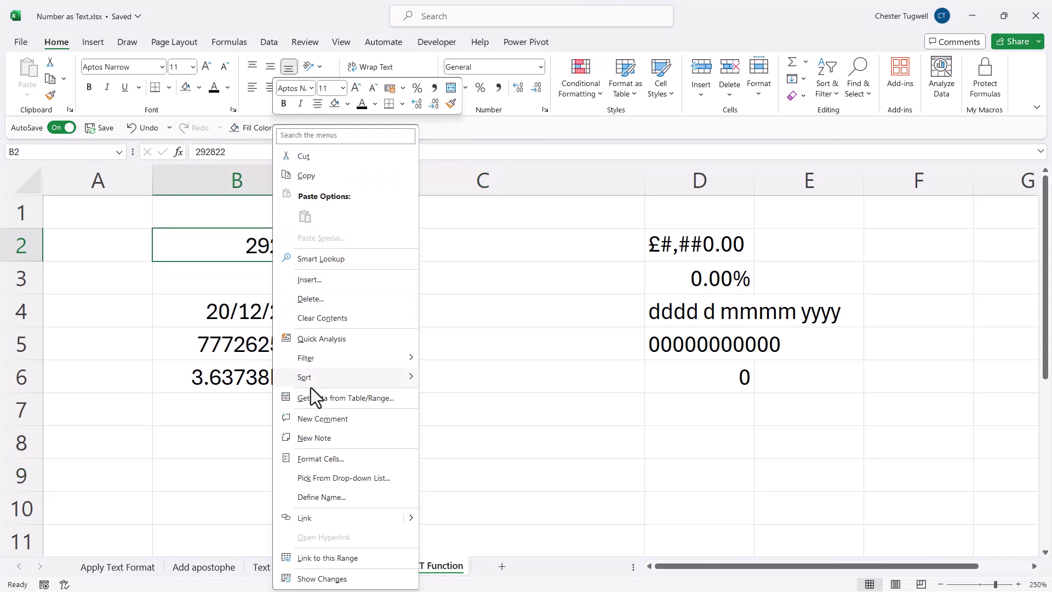
left_click(321, 454)
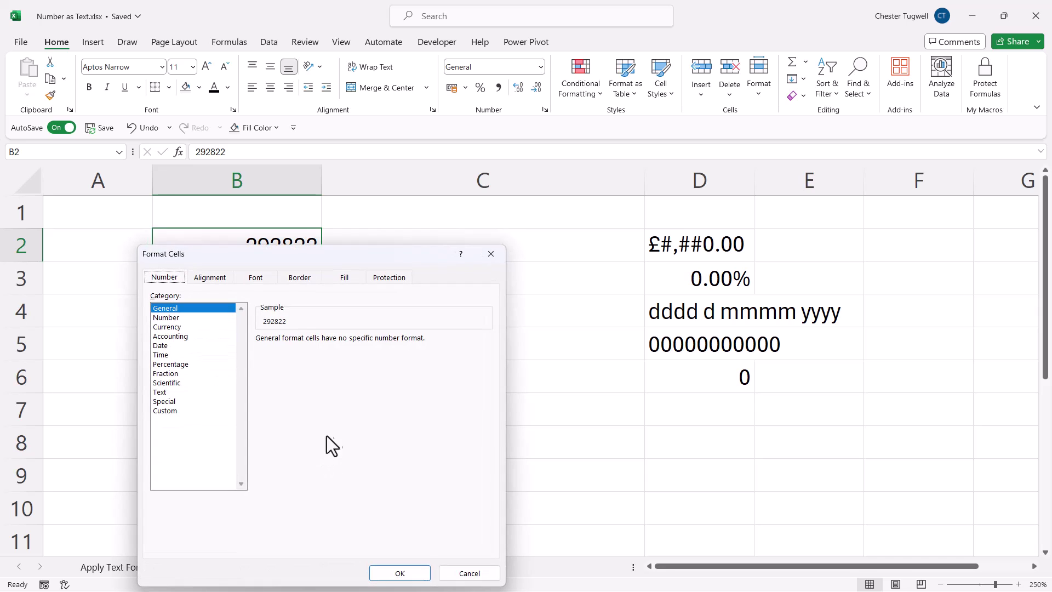
left_click(469, 573)
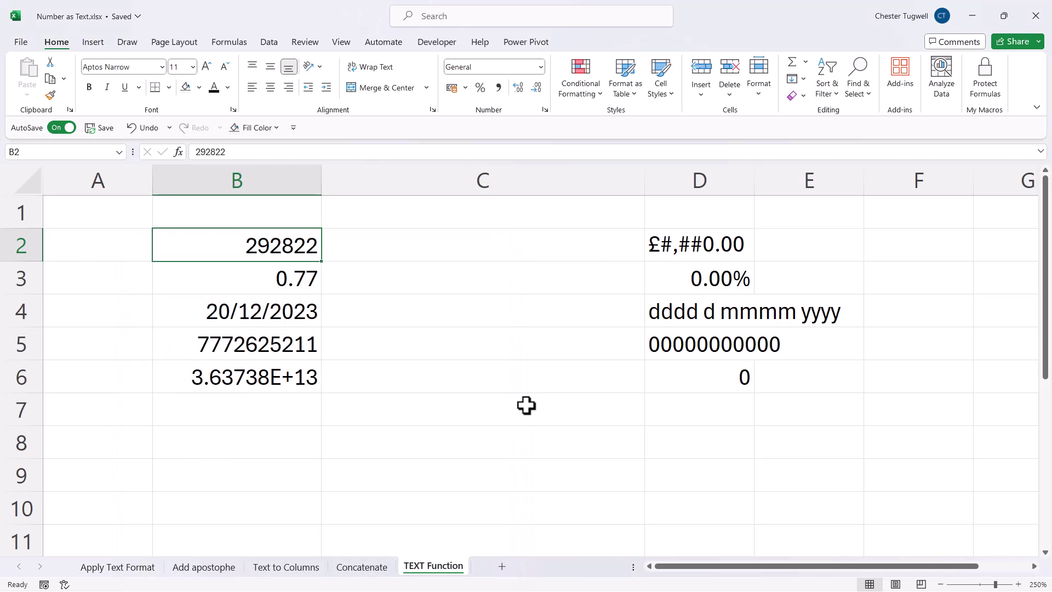
key("ctrl+1")
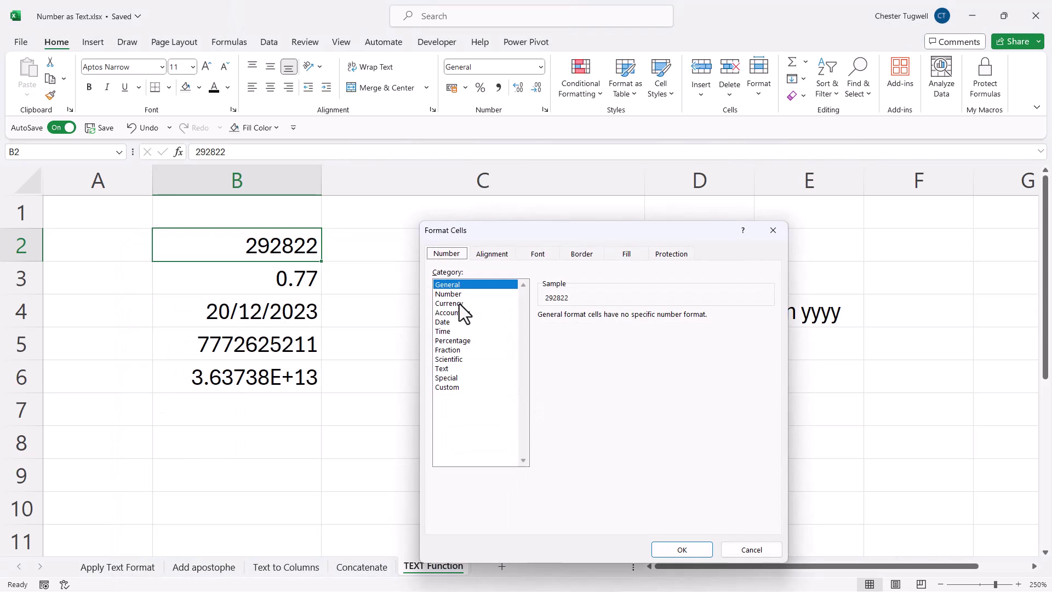
left_click(448, 303)
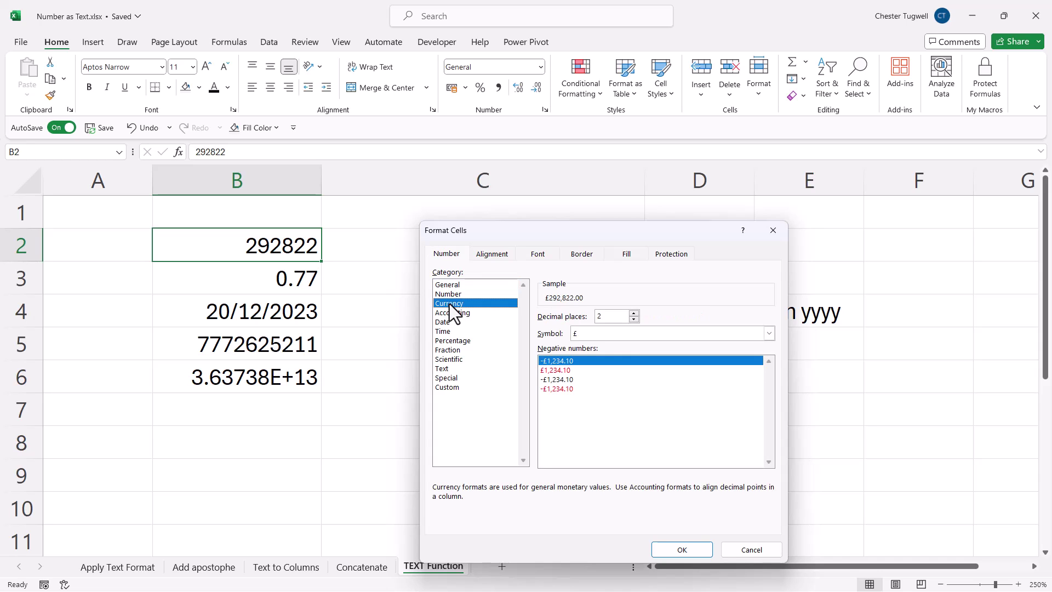
left_click(445, 391)
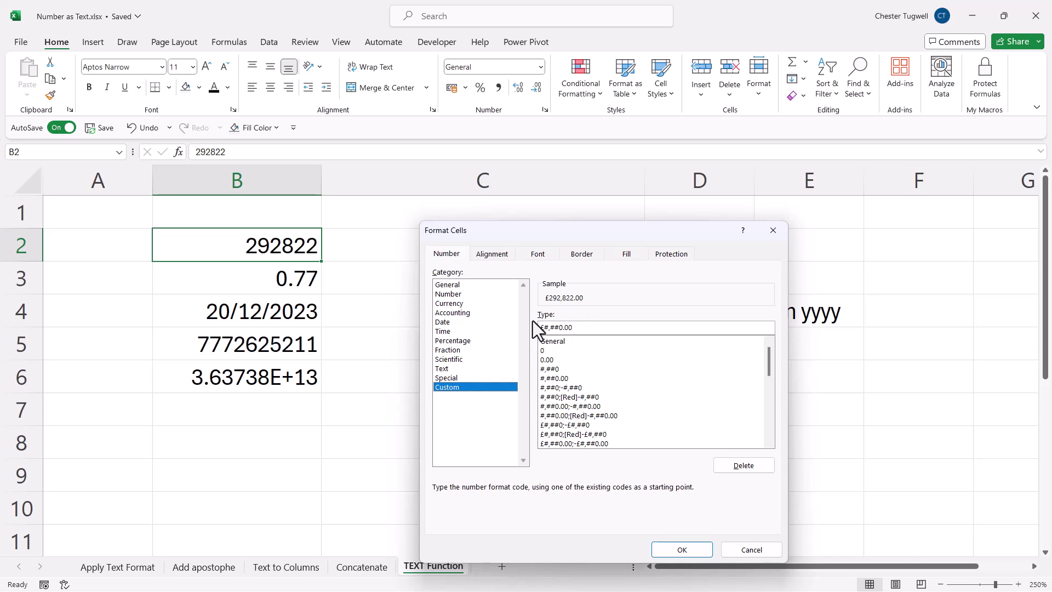
left_click(735, 550)
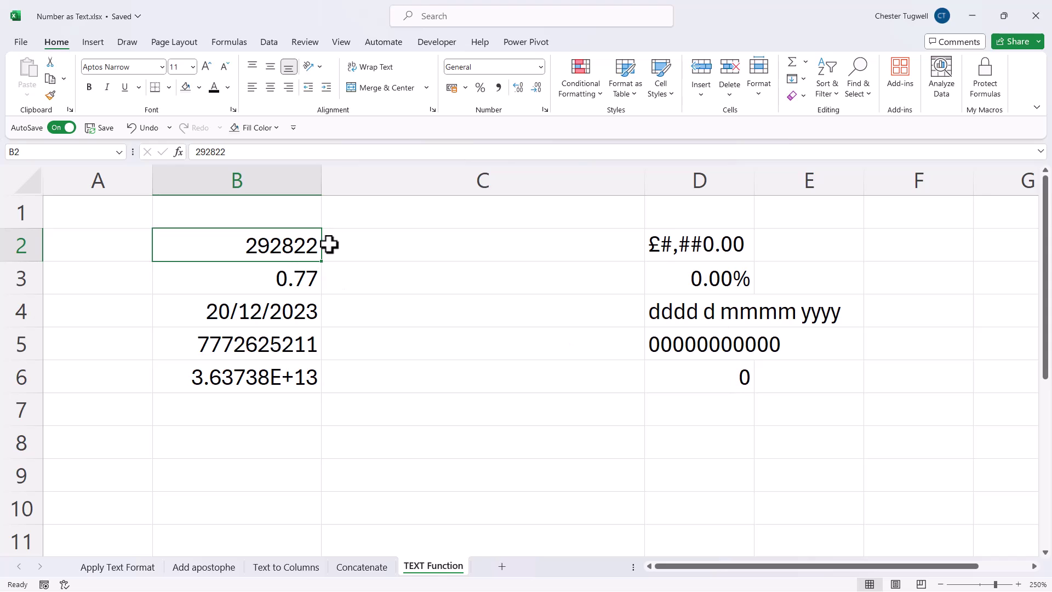
- Enter =TEXT(B2,"£#,##0.00") in C2 to display £292,822.00
left_click(369, 248)
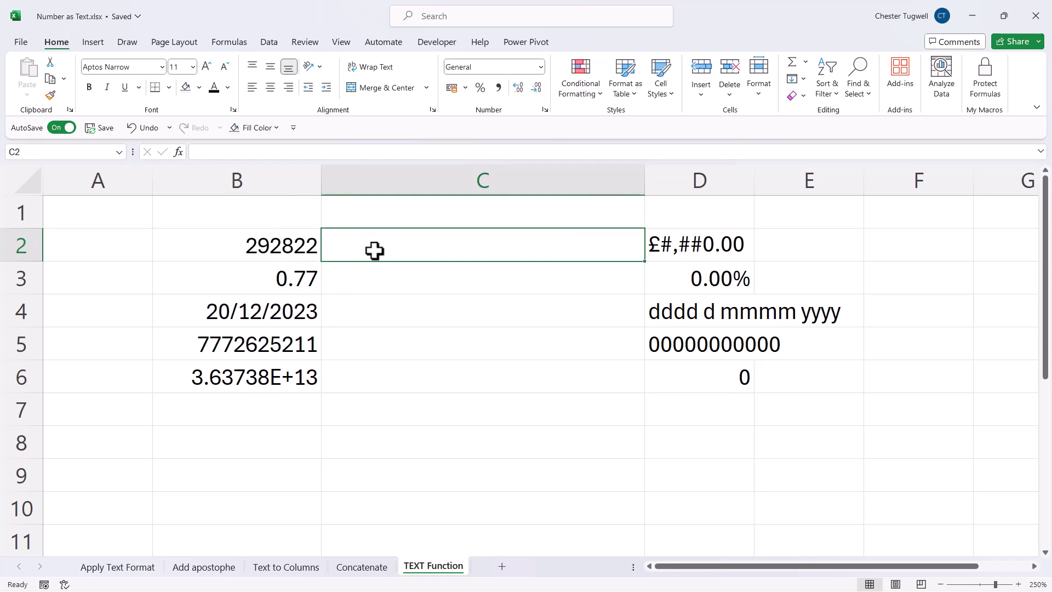
type("=")
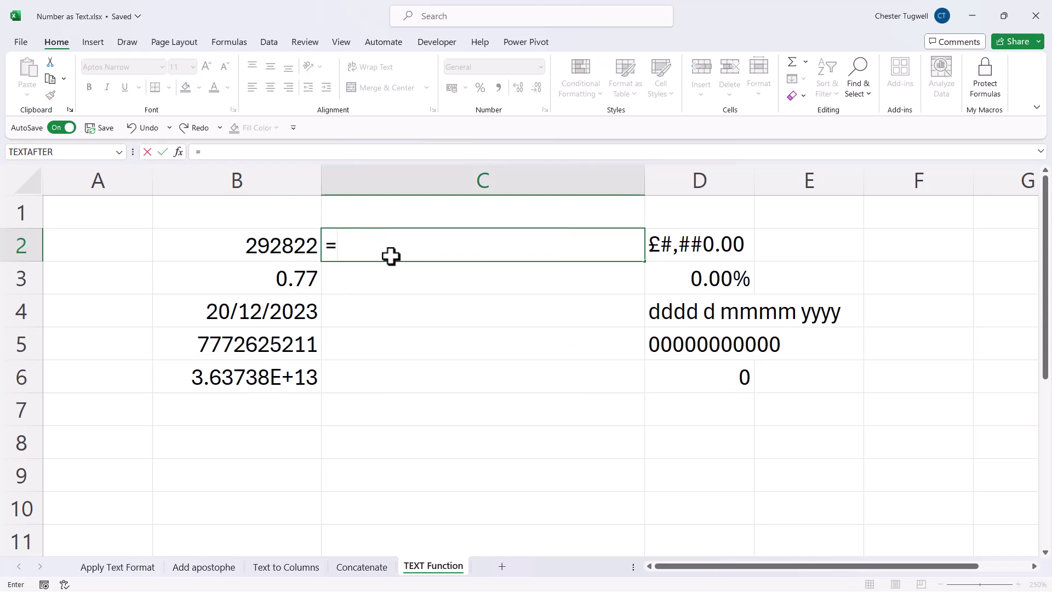
type("text")
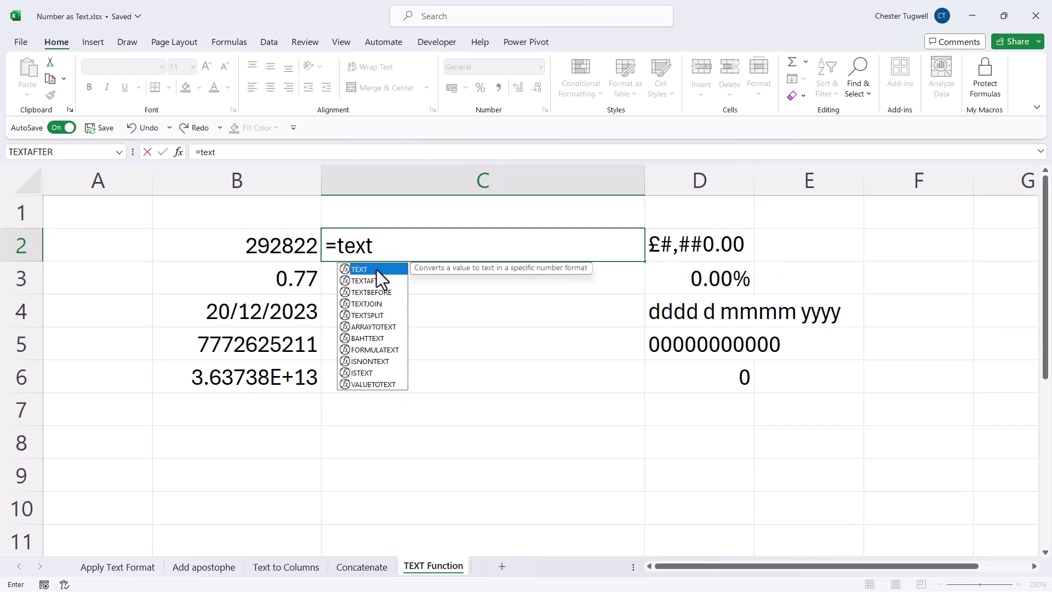
double_click(374, 268)
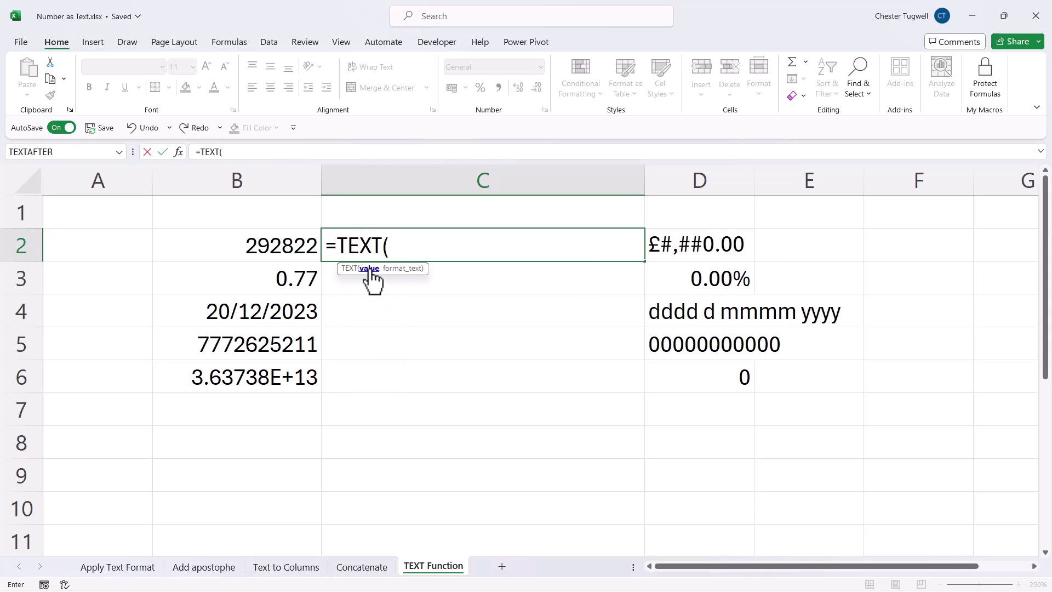
left_click(289, 247)
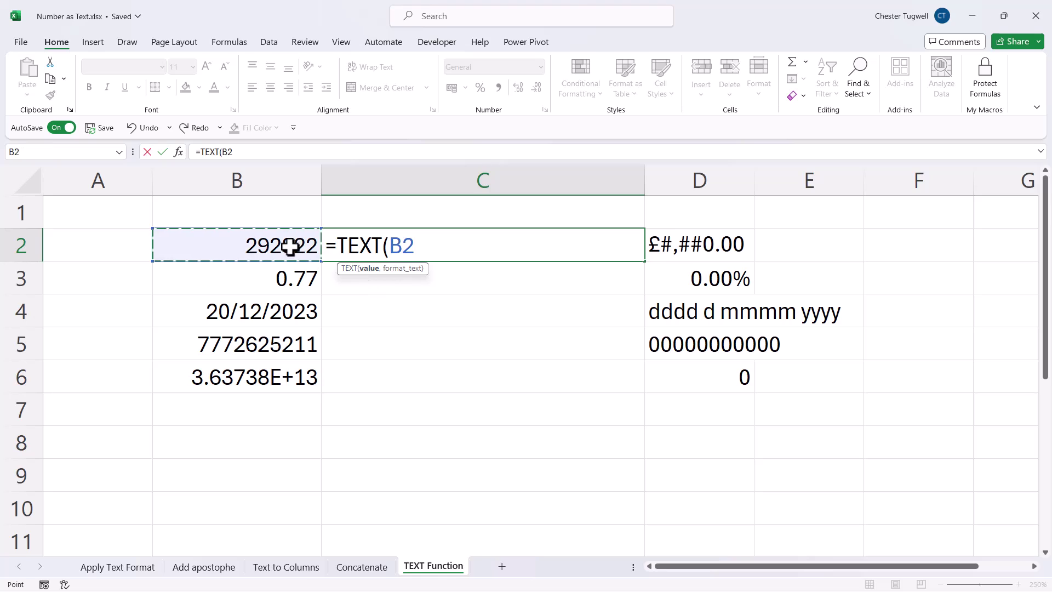
type(",")
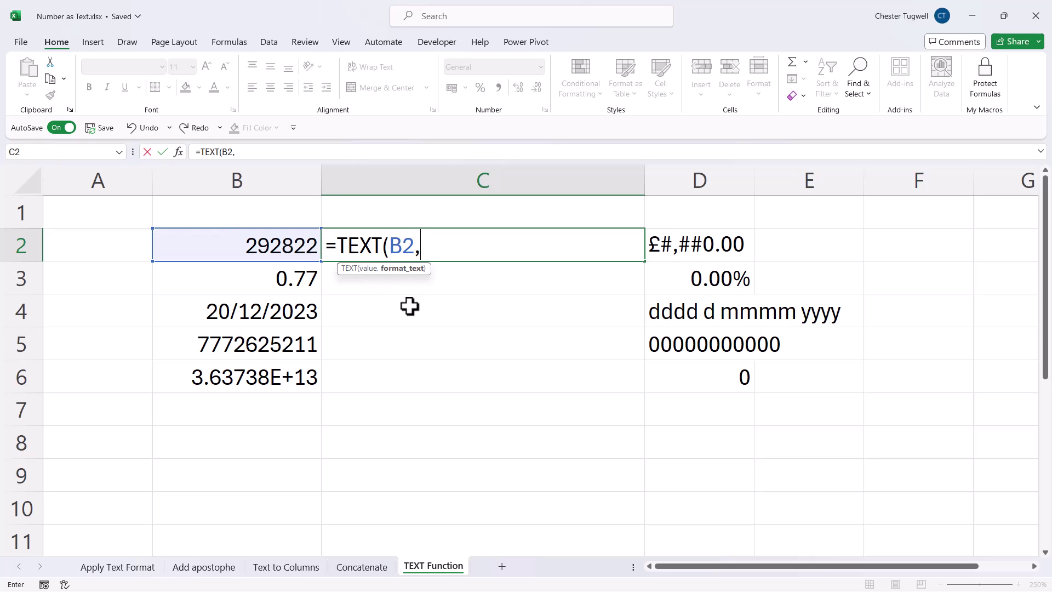
type("\"£#,##")
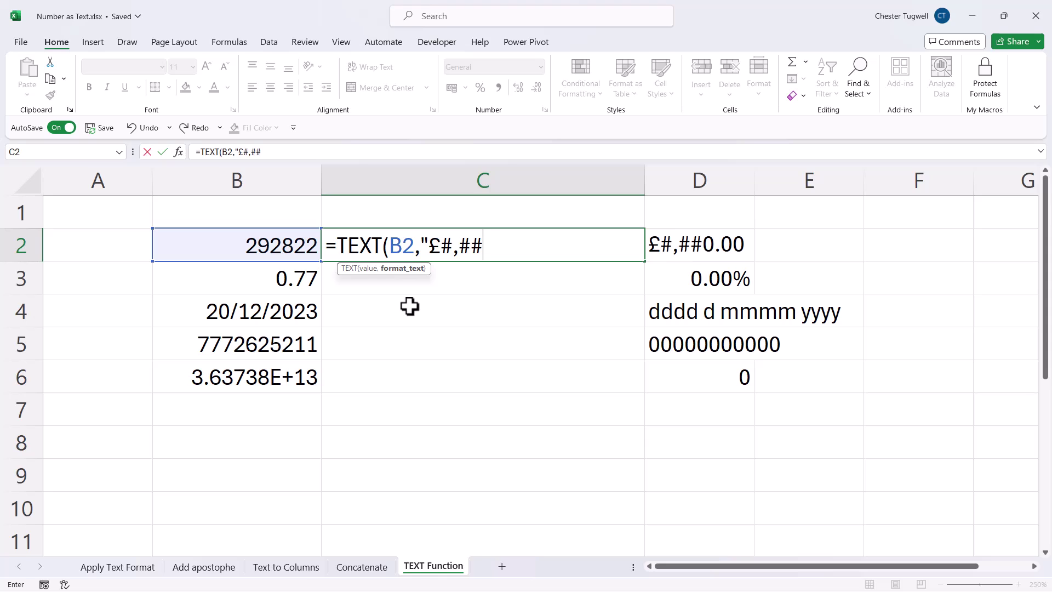
type("0.00\"")
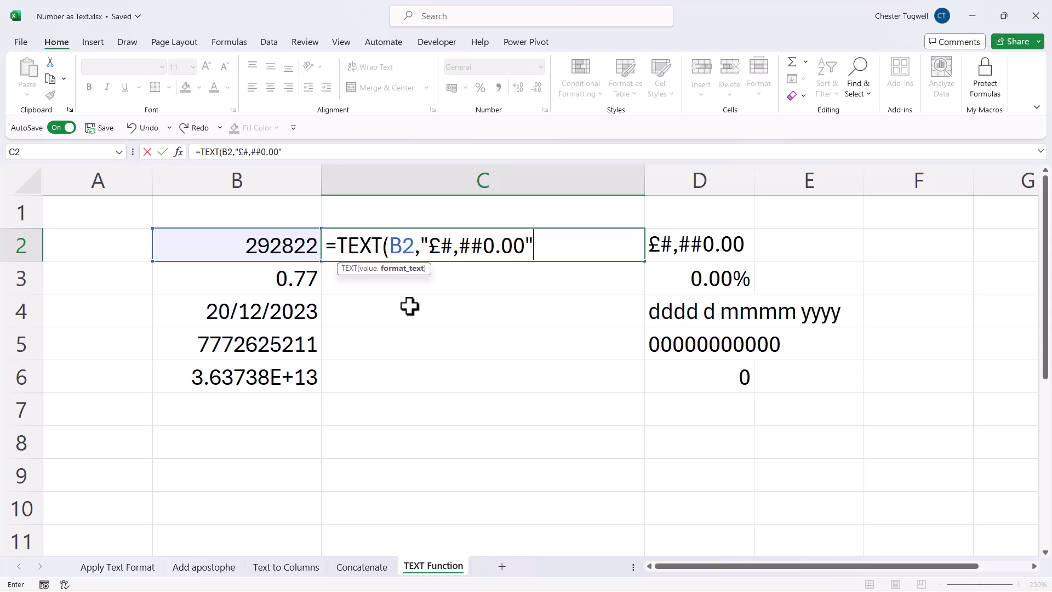
type(")")
key("Return")
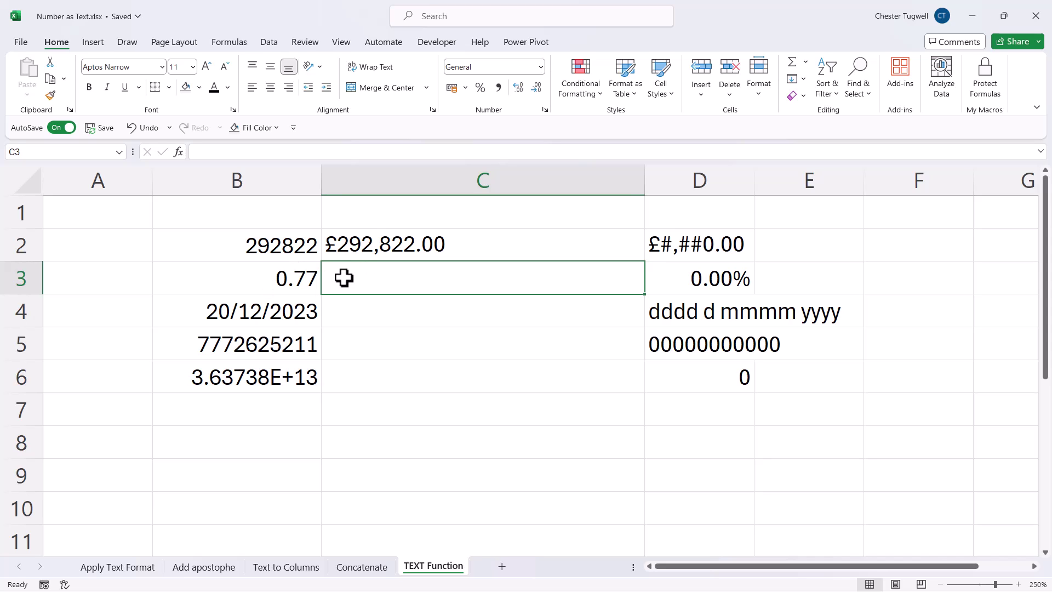
- Enter =TEXT(B3,"0.00%") in C3 to display 77.00%
type("=tex")
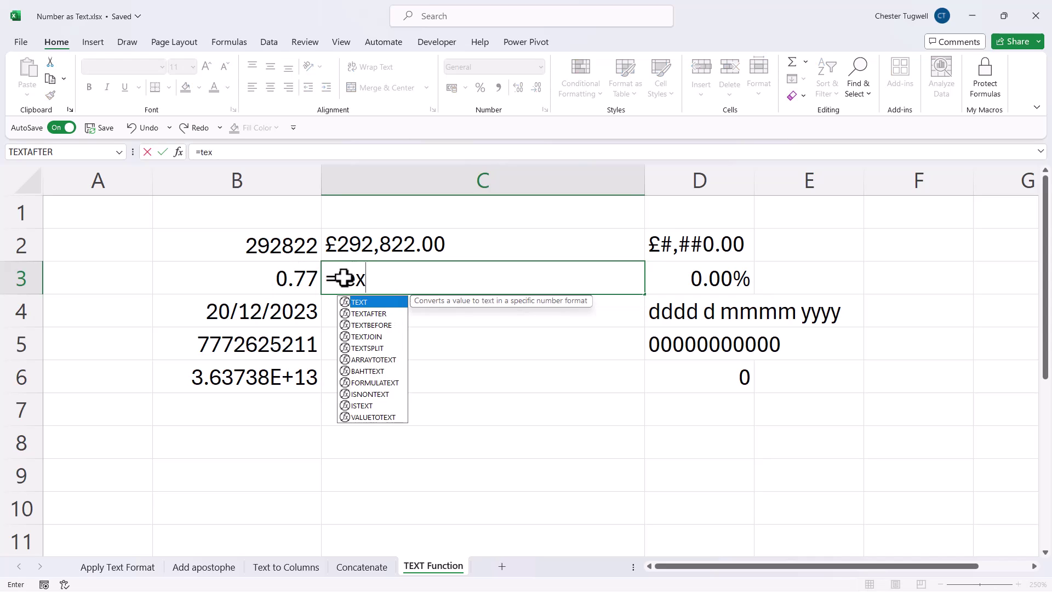
type("t(")
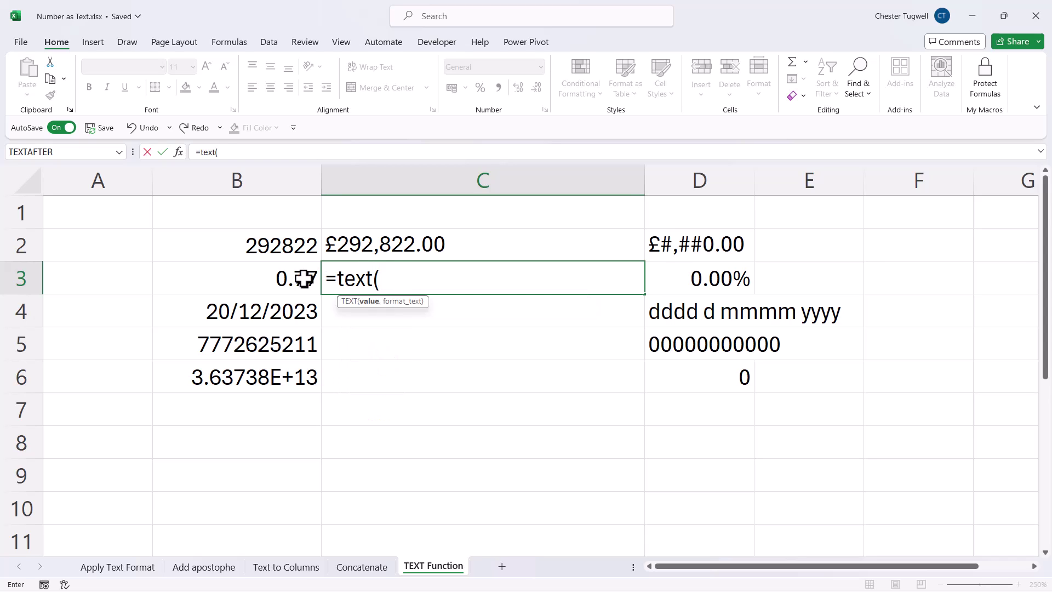
left_click(278, 276)
type(",")
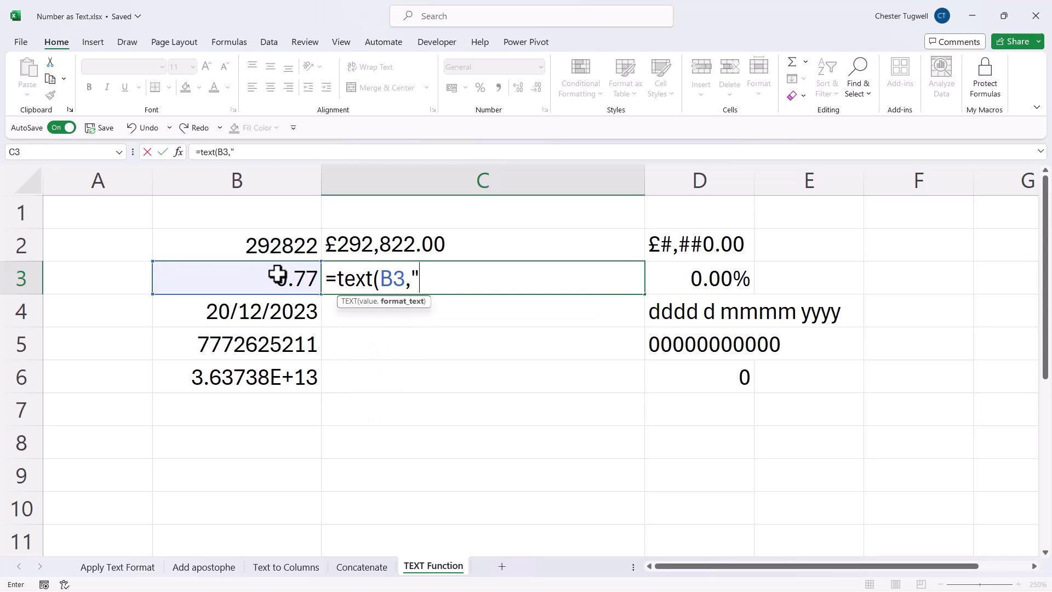
type("\"0.00%")
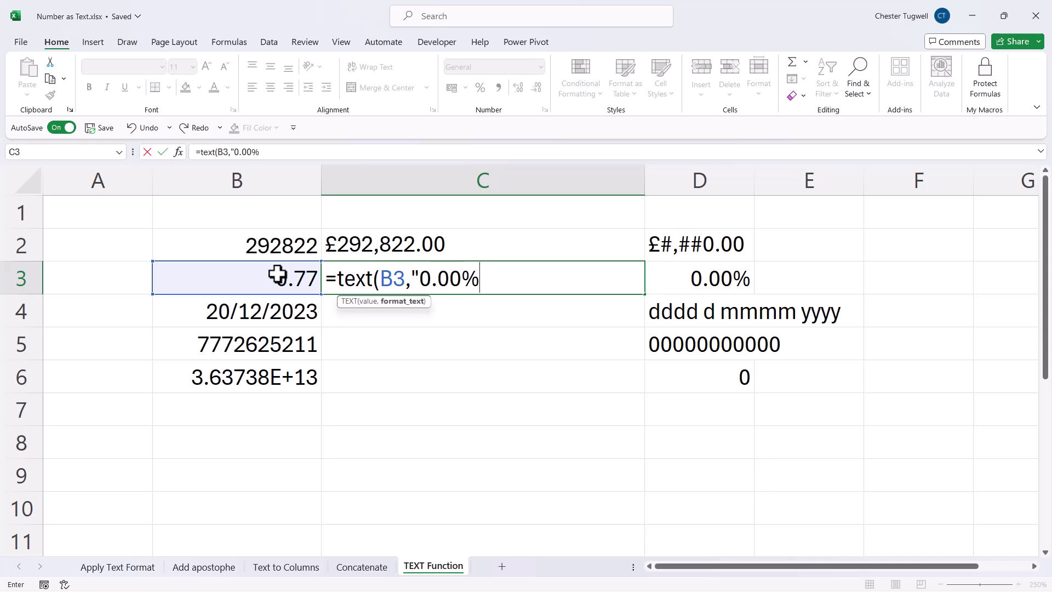
type("\")")
key("Return")
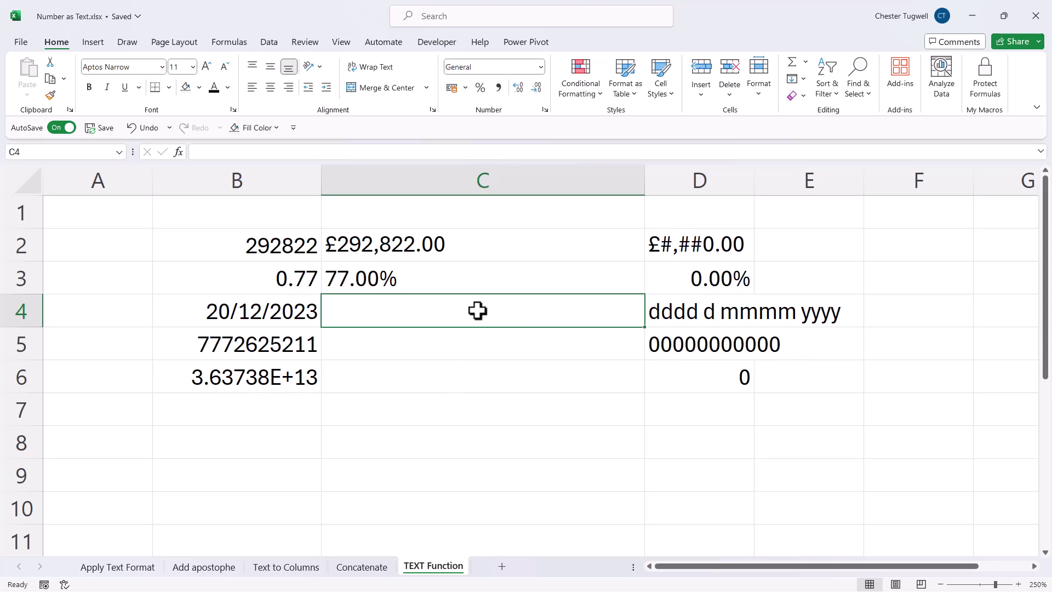
- Enter =TEXT(B4,D4) in C4 and fill it down to C6
type("=text(")
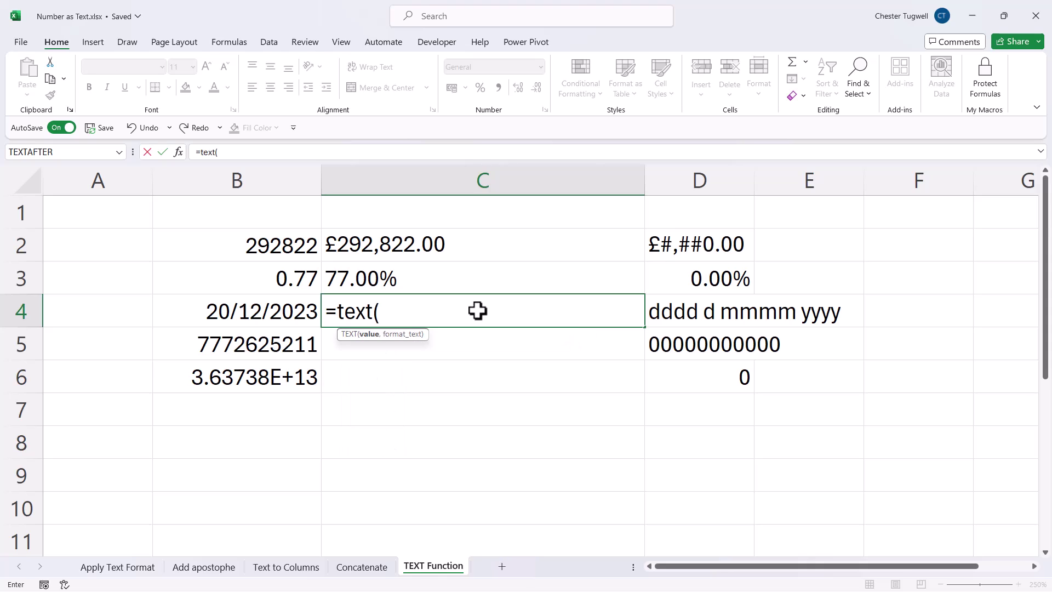
left_click(273, 311)
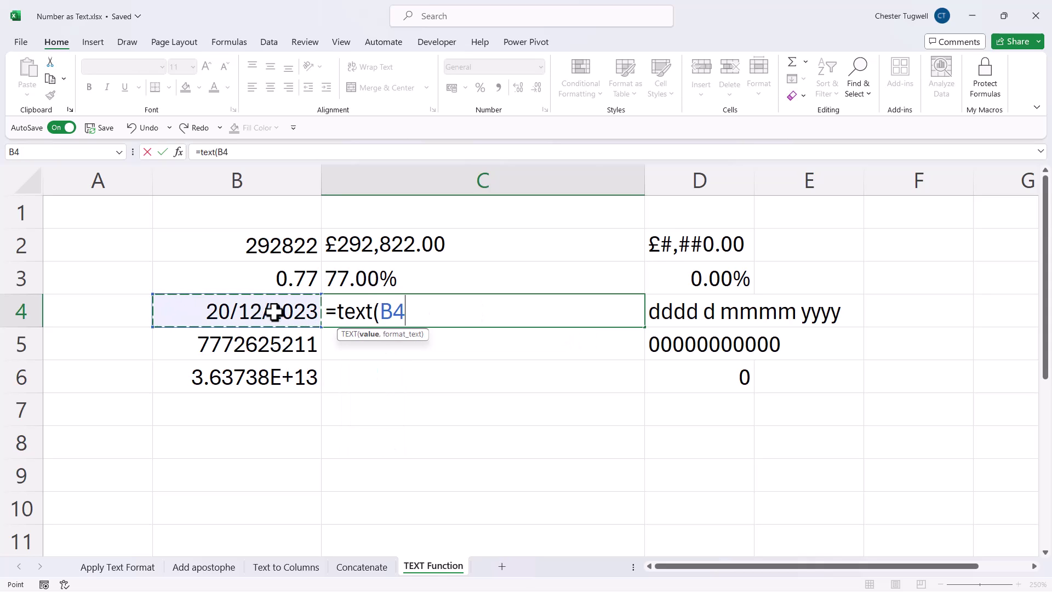
type(",")
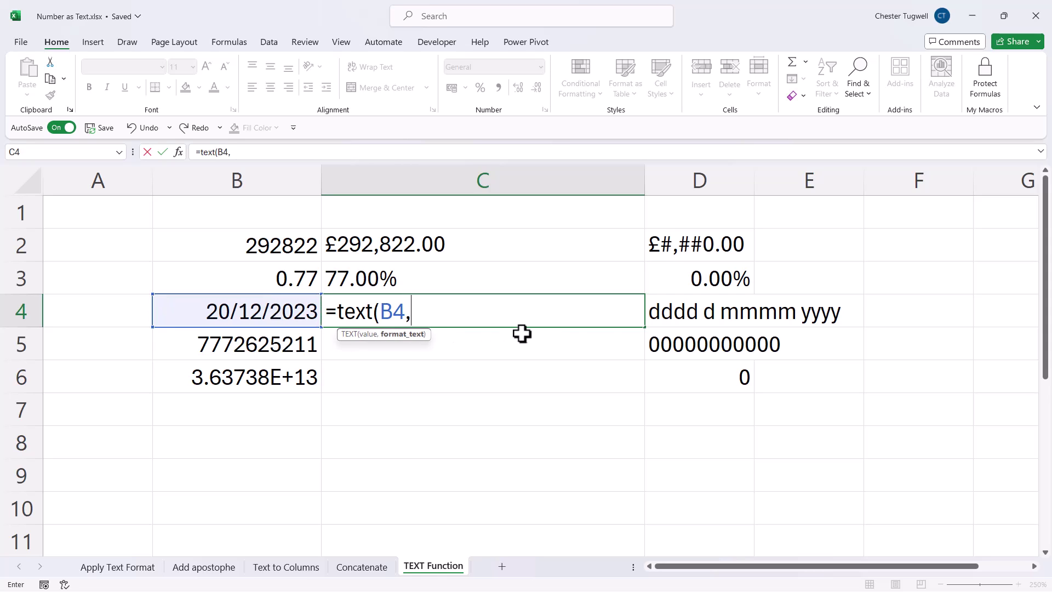
left_click(682, 311)
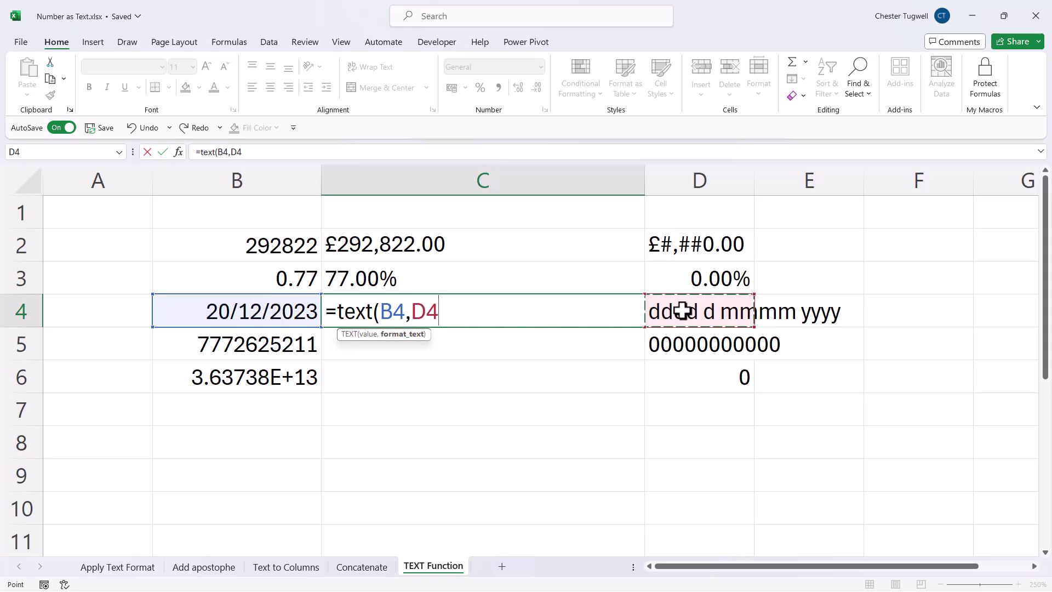
type(")")
key("Return")
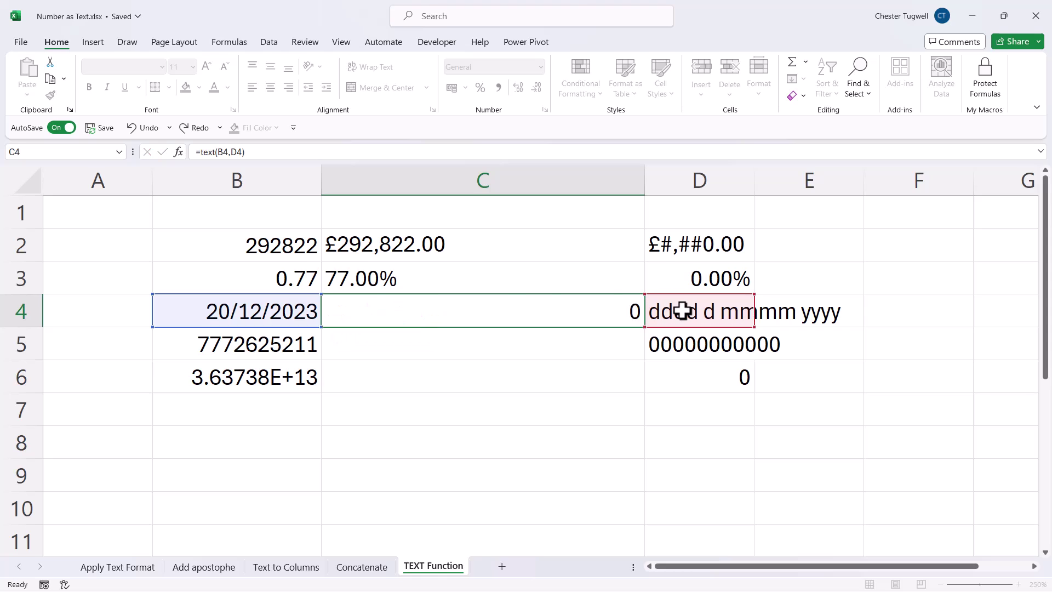
left_click(617, 314)
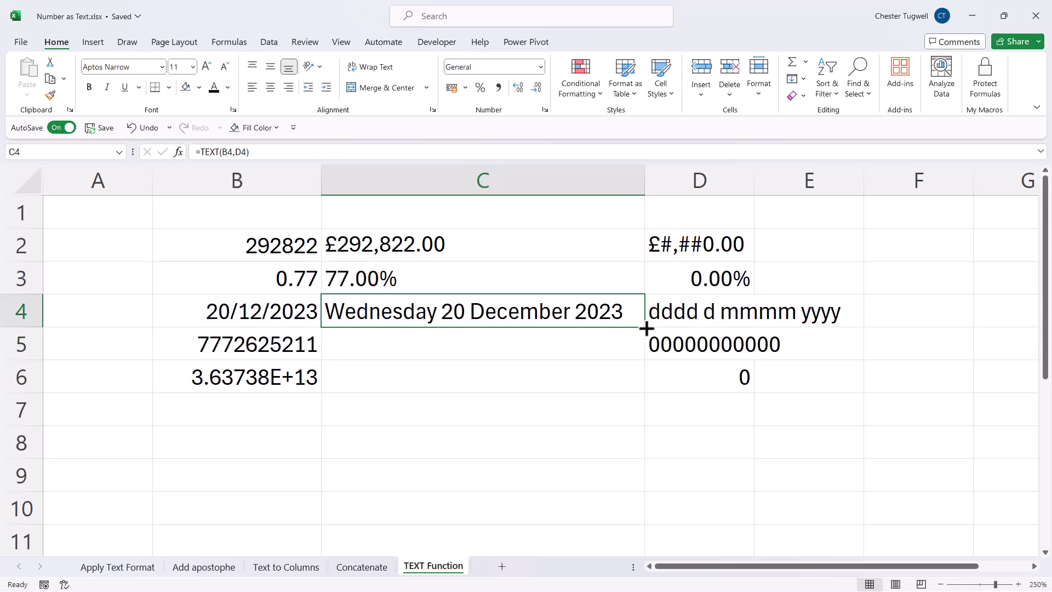
left_click_drag(645, 328, 642, 386)
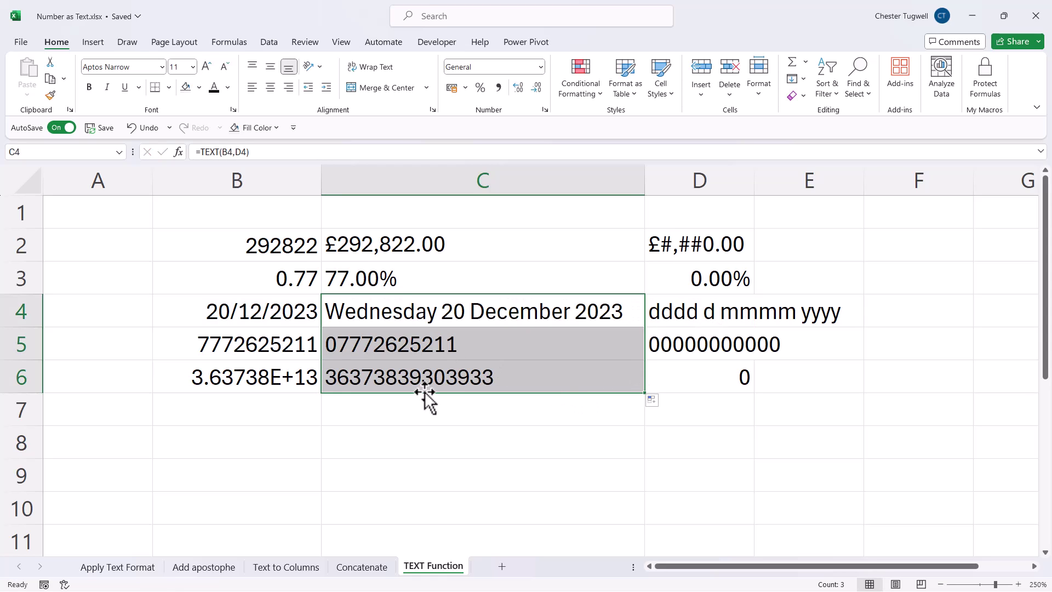